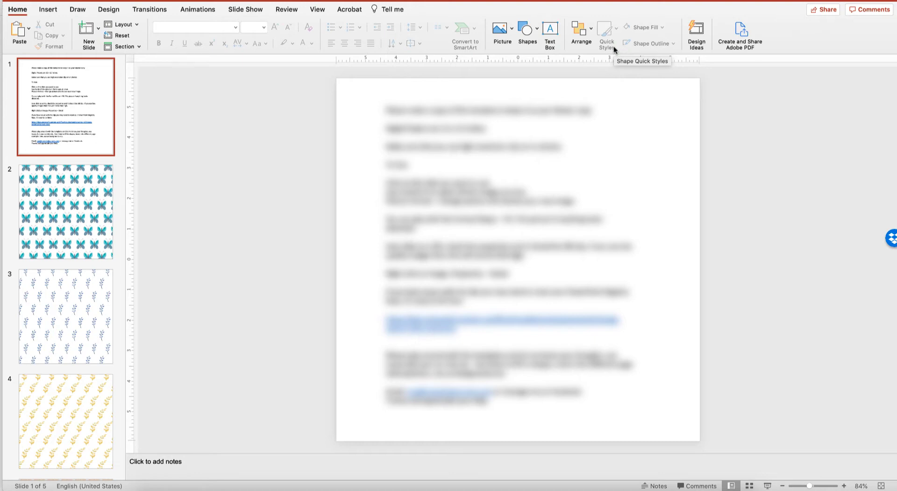
# Select all the butterfly pictures on slide 2 and show their Fill settings for formatting
pyautogui.click(94, 206)
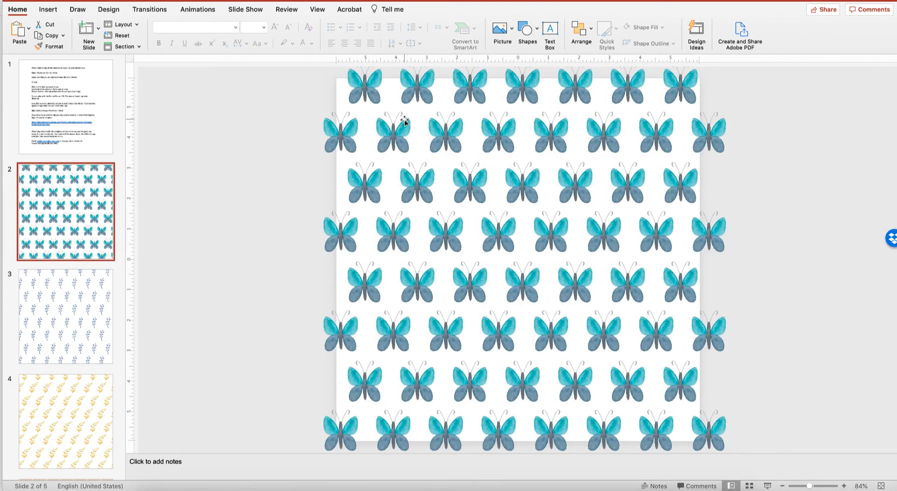
pyautogui.click(420, 179)
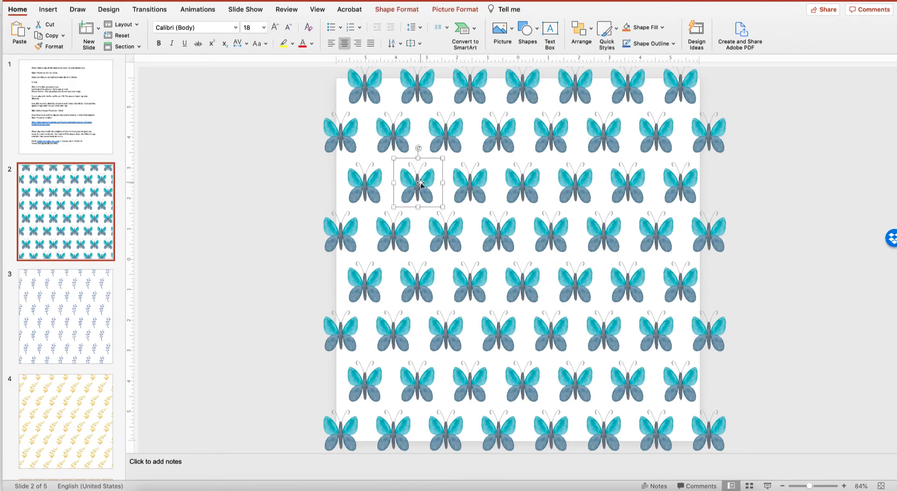
pyautogui.press('super+a')
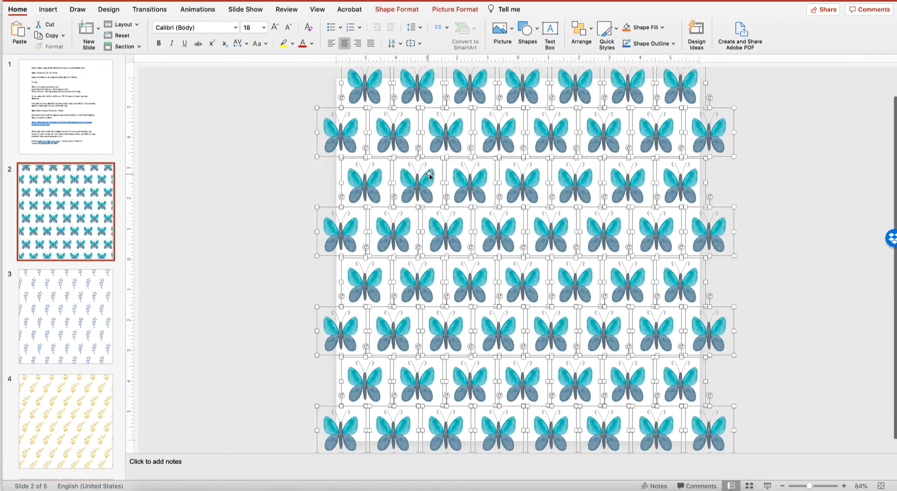
pyautogui.click(455, 9)
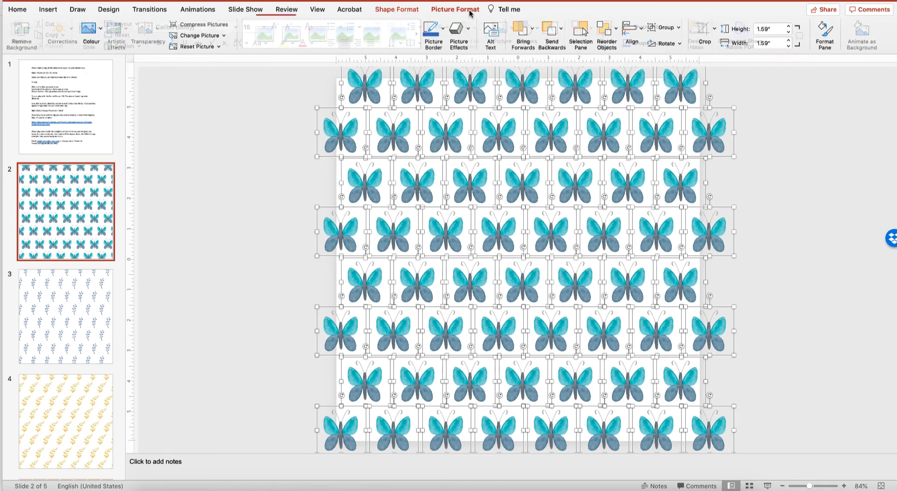
pyautogui.click(824, 42)
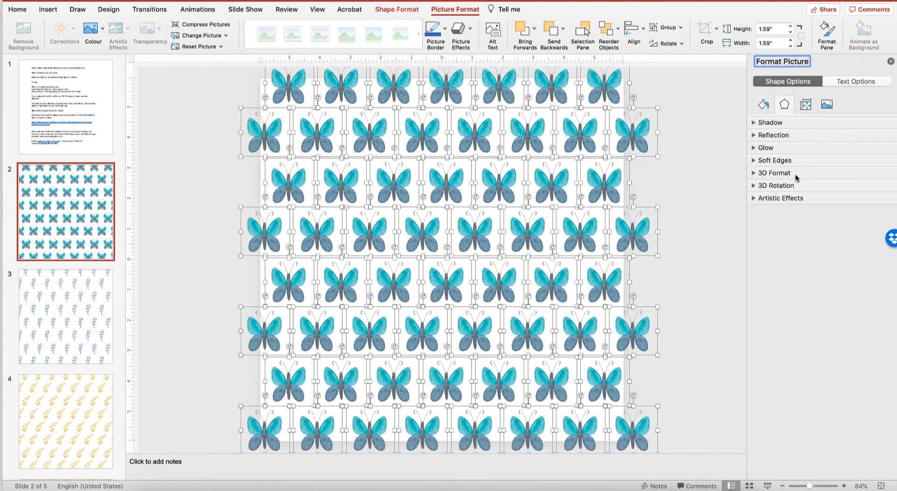
pyautogui.click(763, 107)
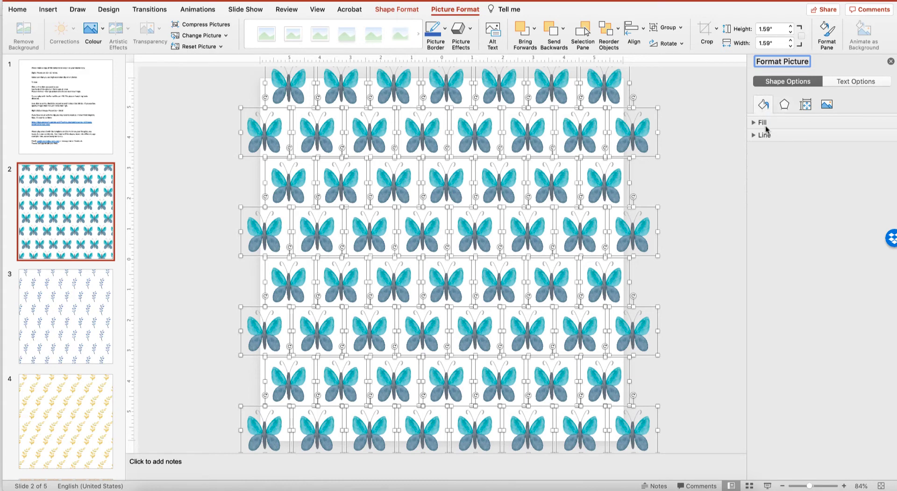
pyautogui.click(758, 123)
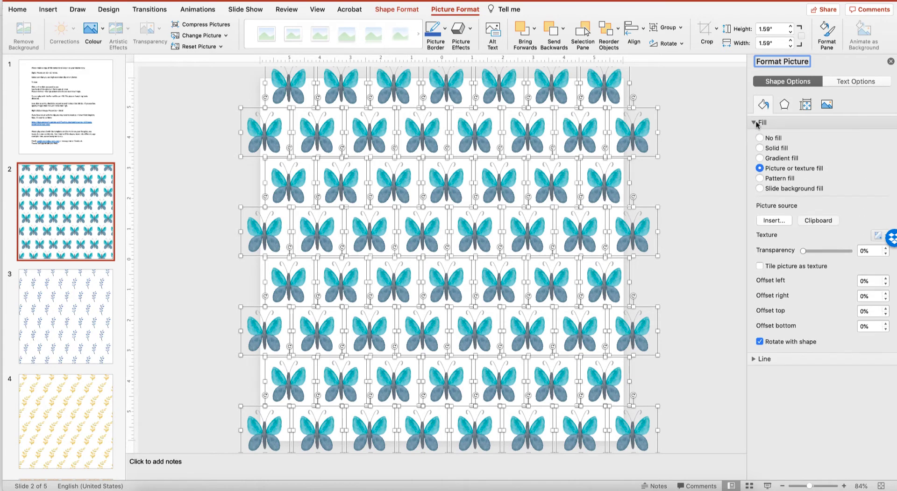
# Fill the selected pictures with Cute Unicorn 01.jpg from the JPG subfolder of CuteUnicorns in Dropbox
pyautogui.click(778, 221)
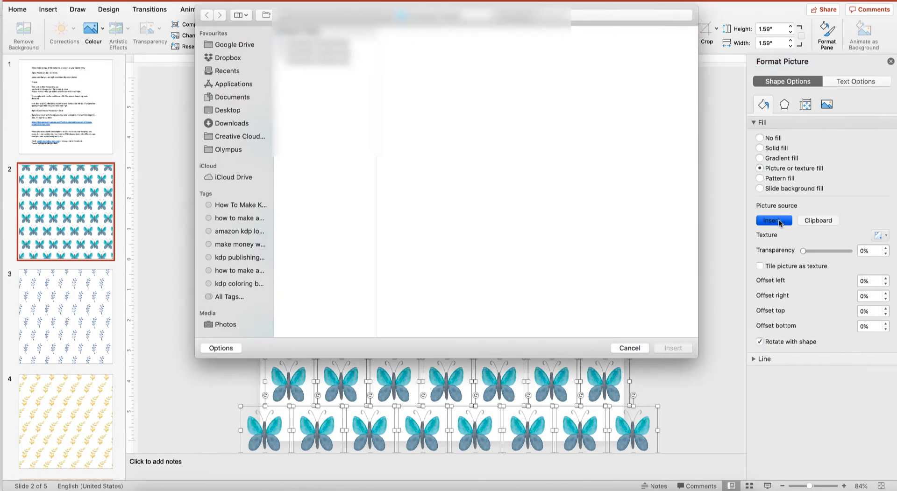
pyautogui.click(463, 19)
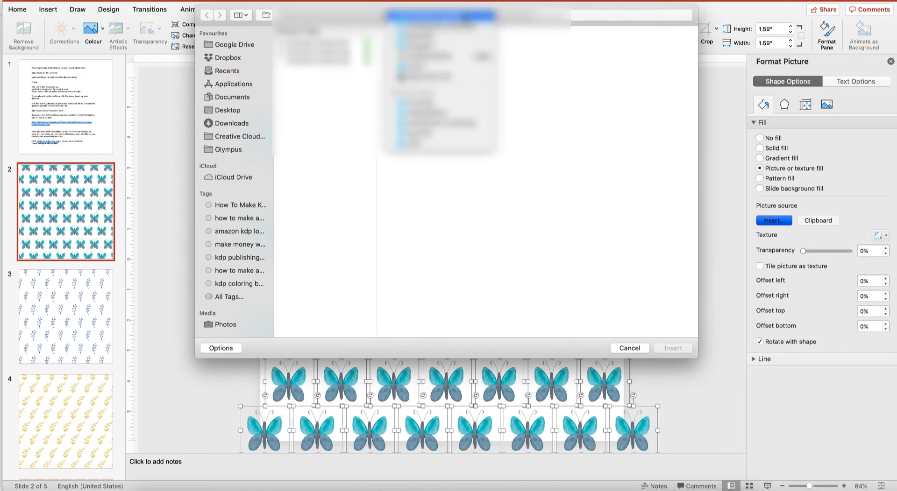
pyautogui.click(464, 18)
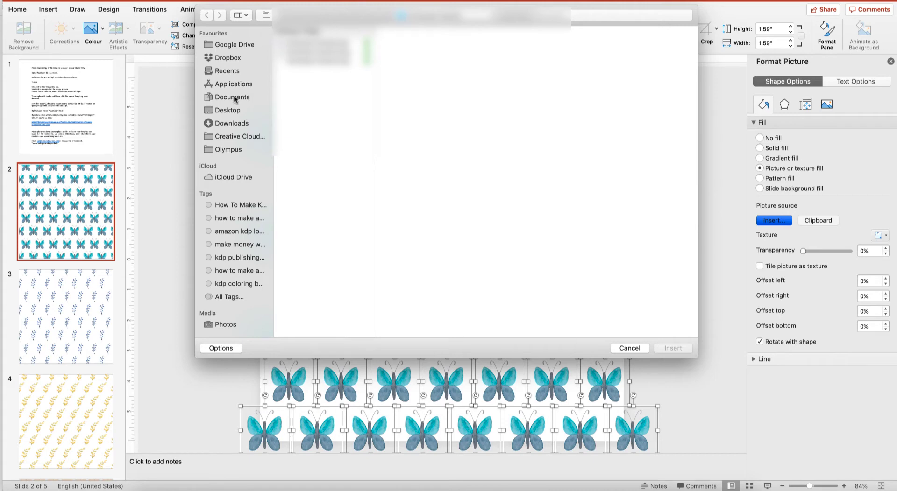
pyautogui.click(229, 58)
pyautogui.scroll(-2, 325, 126)
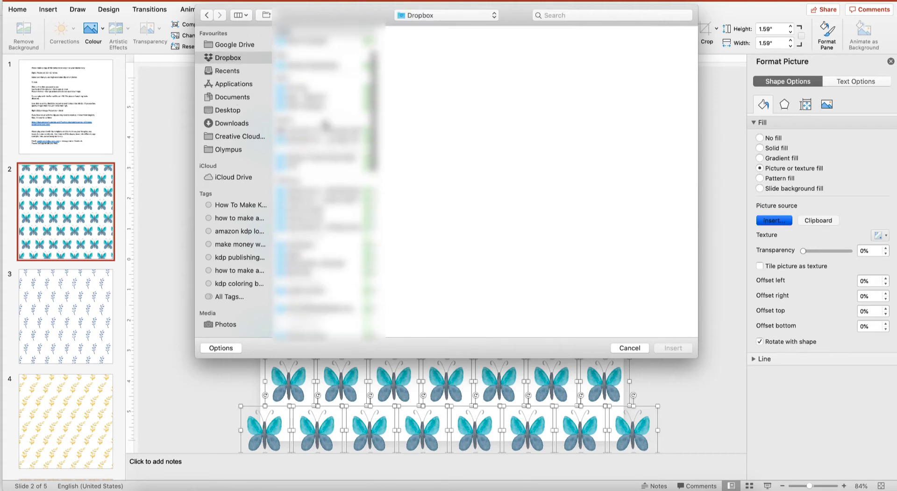
pyautogui.scroll(3, 322, 83)
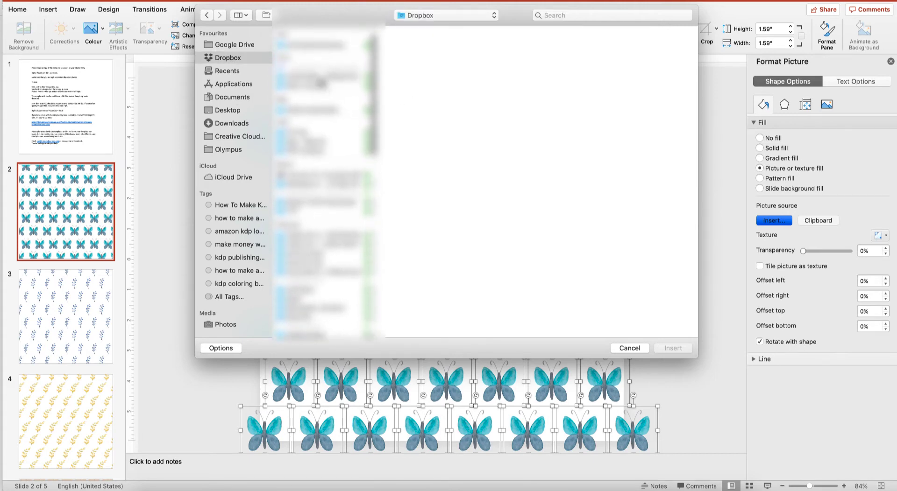
pyautogui.scroll(-6, 322, 83)
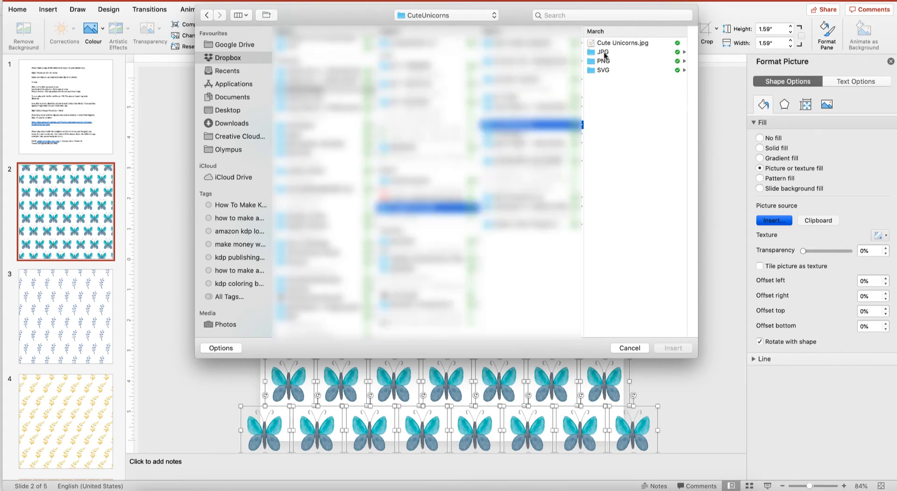
pyautogui.click(605, 52)
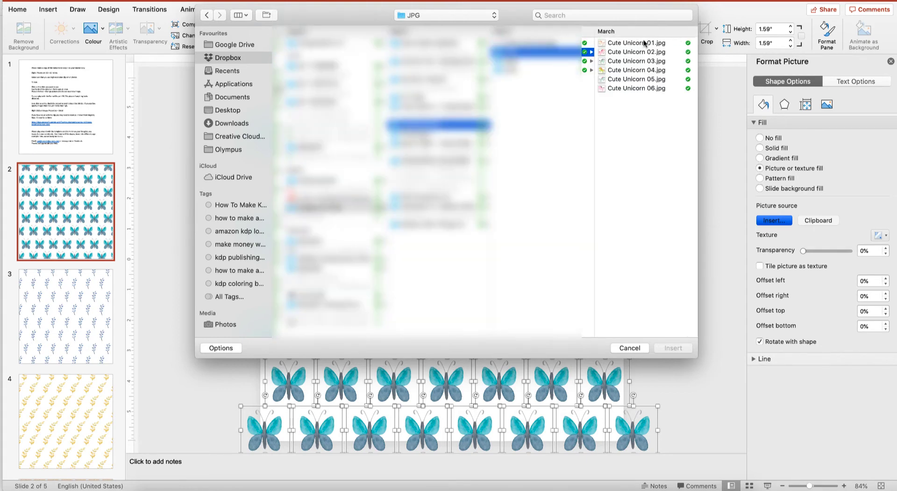
pyautogui.click(645, 43)
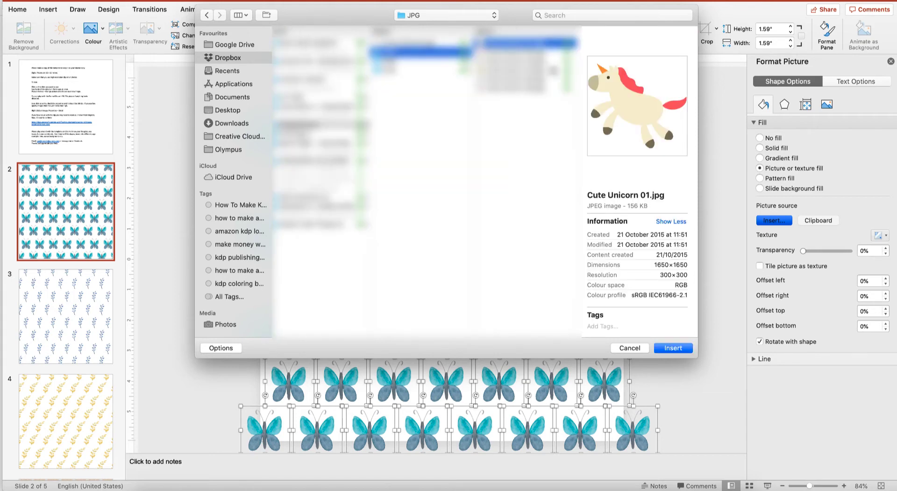
pyautogui.click(672, 351)
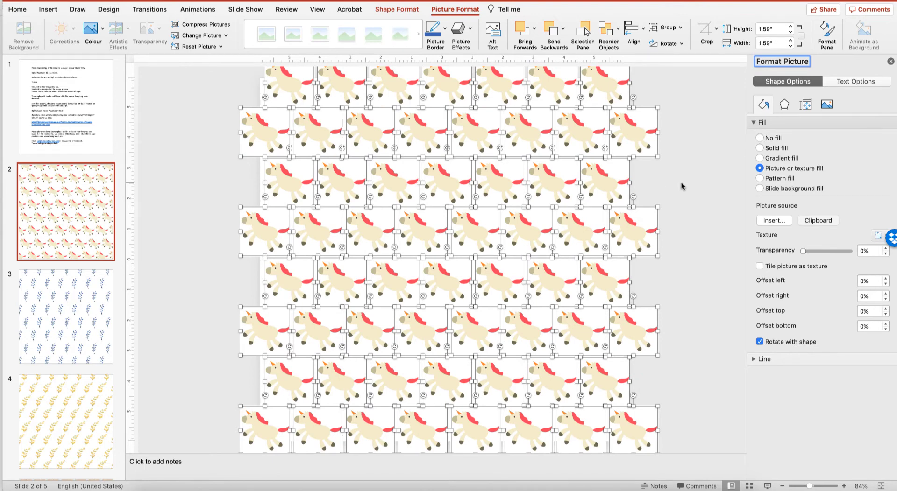
# Open the export settings for the presentation
pyautogui.click(75, 1)
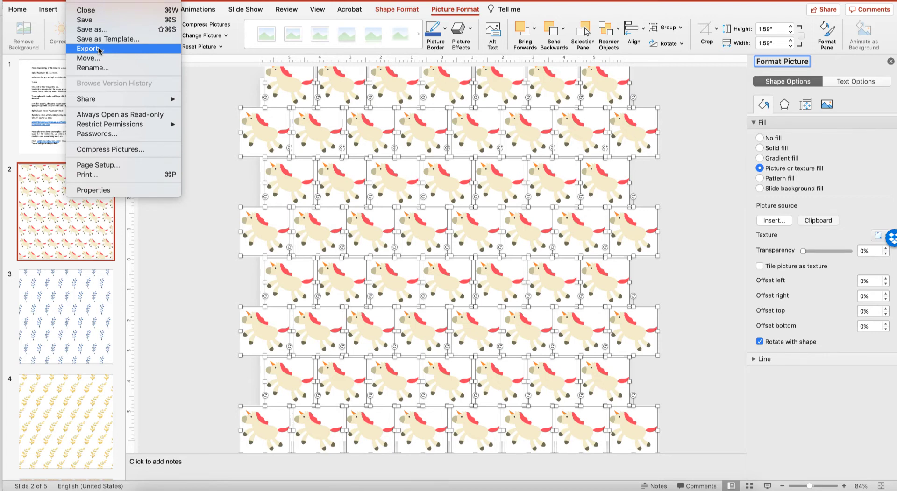
pyautogui.click(98, 50)
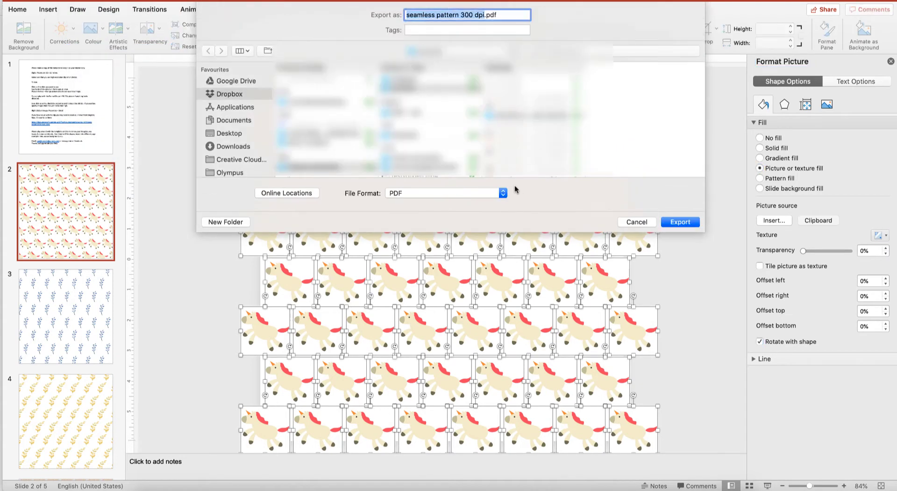
# Try JPEG as the export format, saving the current slide only with a width of 3600
pyautogui.click(503, 193)
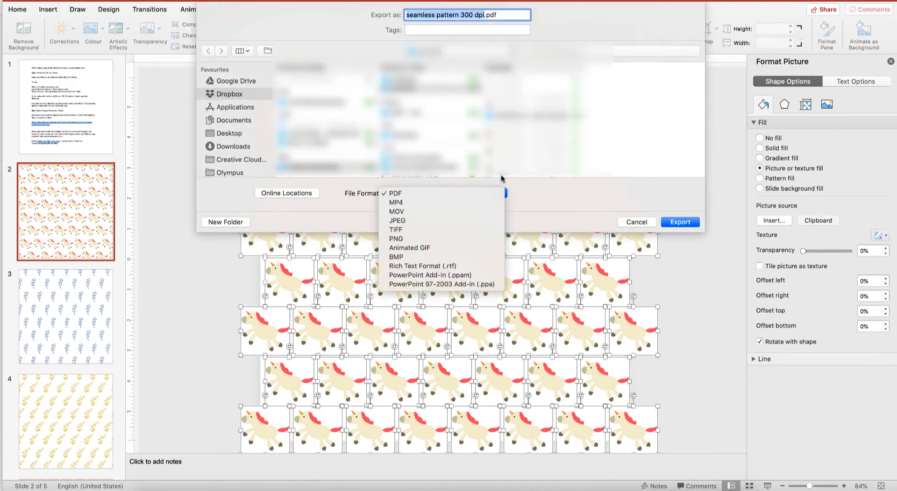
pyautogui.click(439, 223)
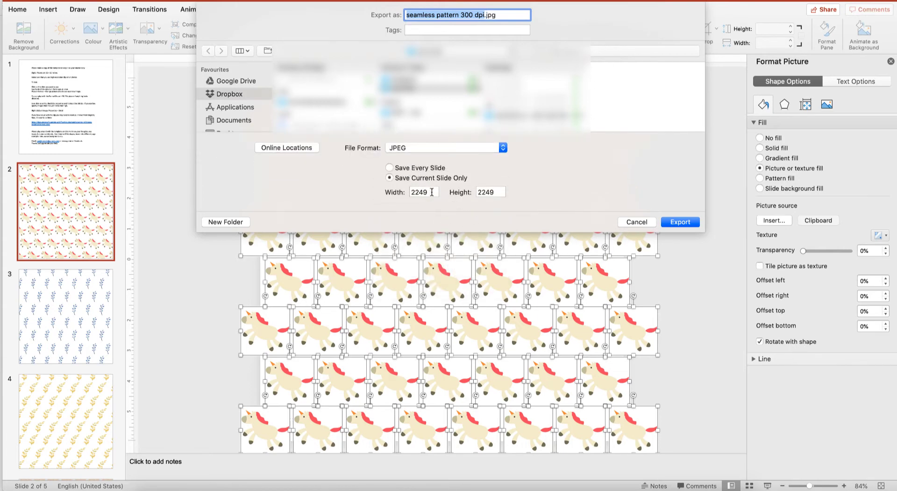
pyautogui.click(391, 169)
pyautogui.click(391, 179)
pyautogui.doubleClick(433, 193)
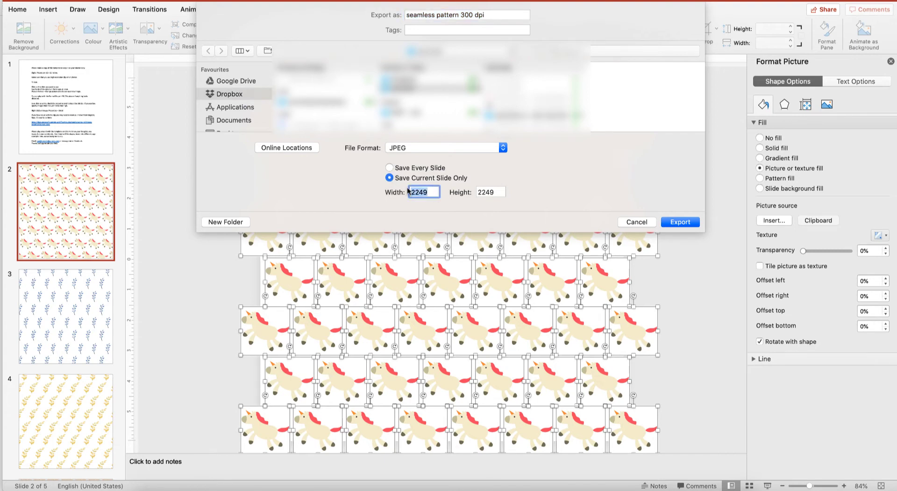
pyautogui.write('3600')
# Export the presentation in PDF format under the file name "seamless pattern 300 dpimactestpp"
pyautogui.click(504, 149)
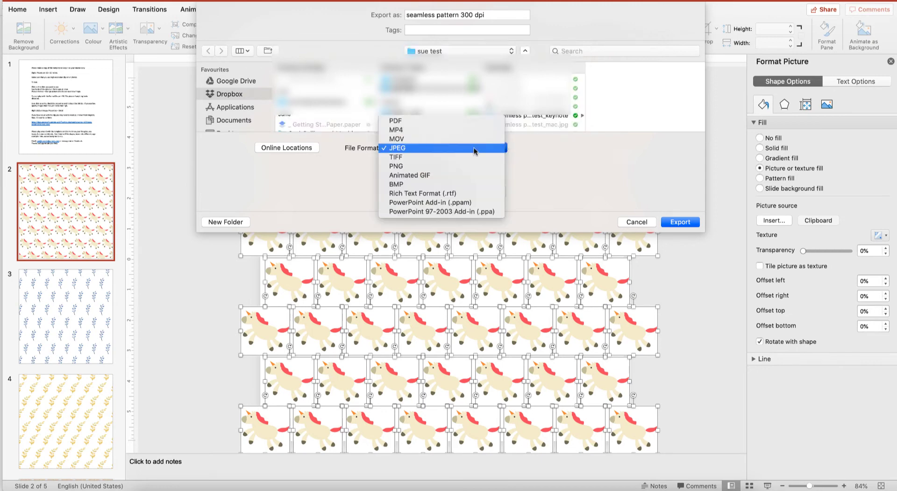
pyautogui.click(411, 121)
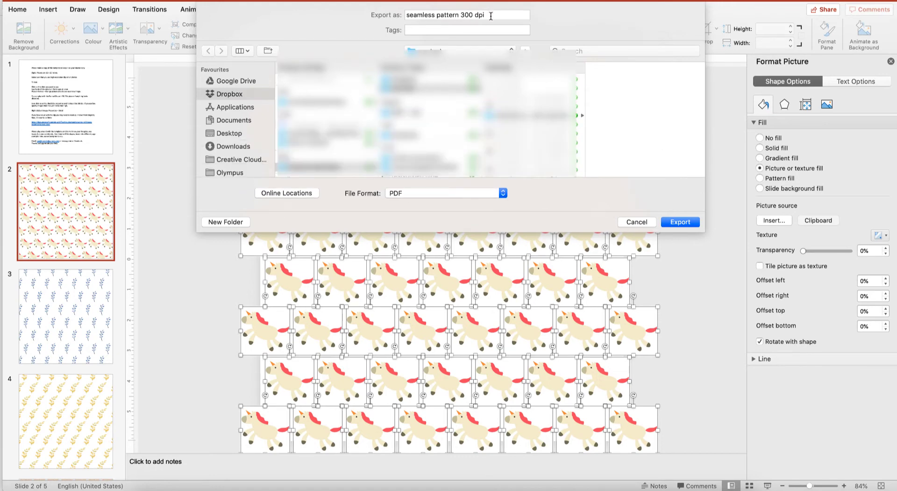
pyautogui.click(522, 13)
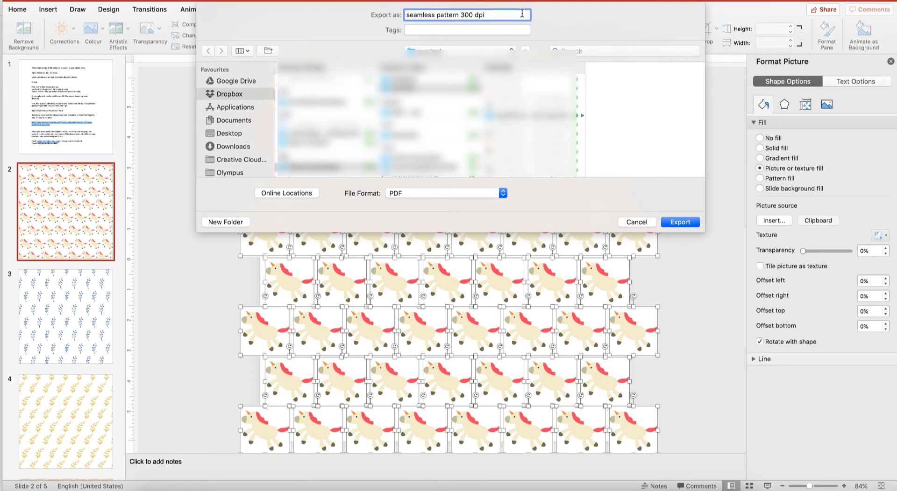
pyautogui.write('mactestpp')
pyautogui.click(681, 223)
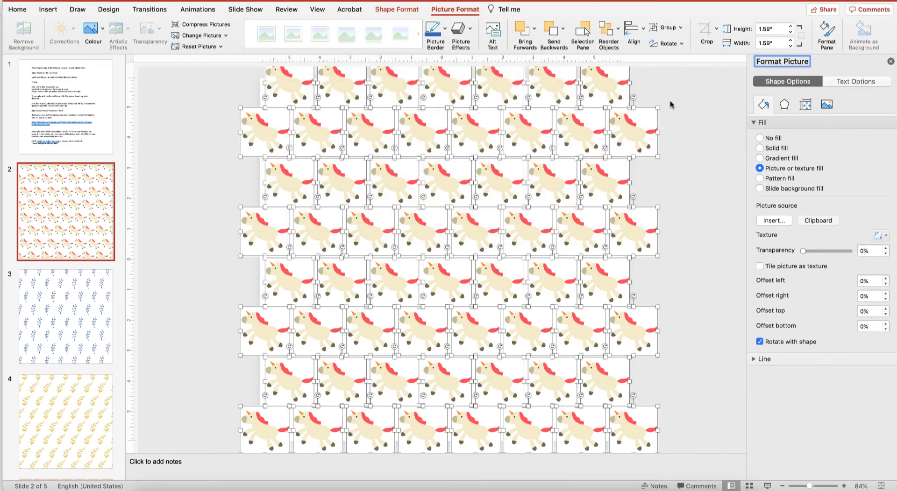
# Switch to Finder, open seamless pattern 300 dpimactestpp.pdf from Recents in Preview, and bring its General Info window fully into view
pyautogui.click(140, 490)
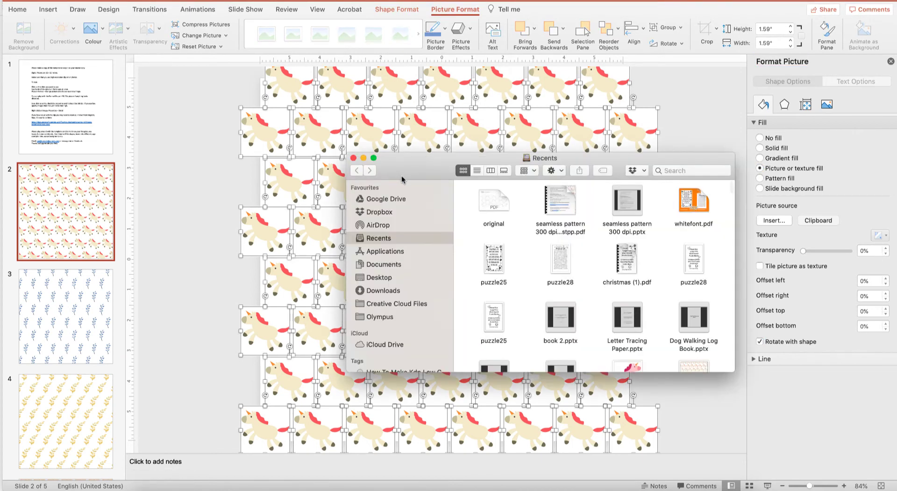
pyautogui.rightClick(564, 196)
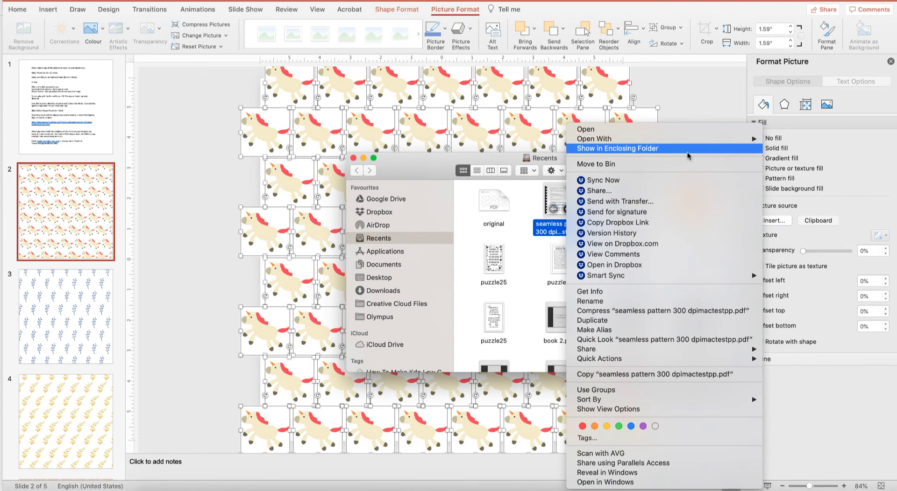
pyautogui.moveTo(689, 139)
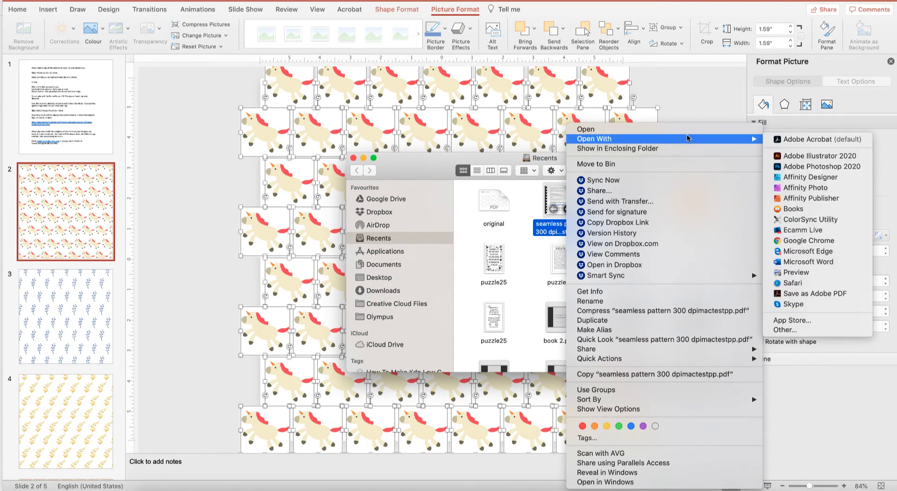
pyautogui.click(823, 275)
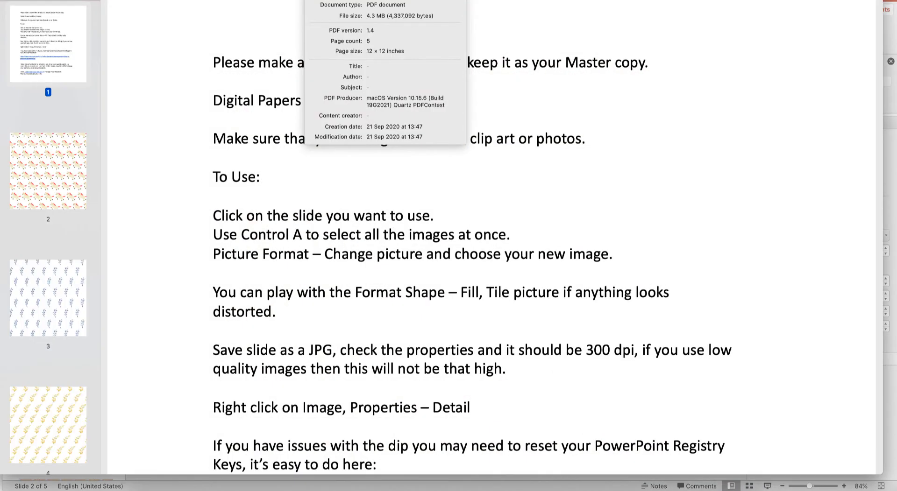
pyautogui.moveTo(402, 0); pyautogui.dragTo(427, 29)
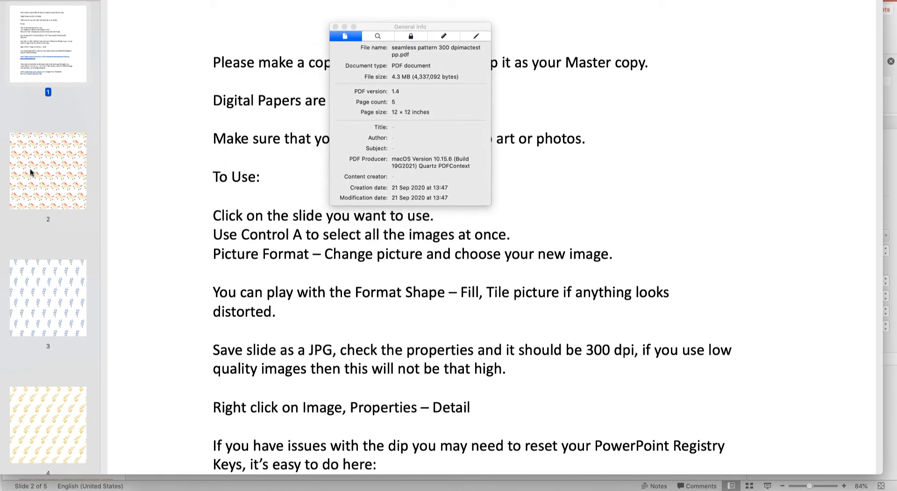
# Start exporting the PDF's page 2 with the unicorn pattern and set the export format to JPEG
pyautogui.click(48, 175)
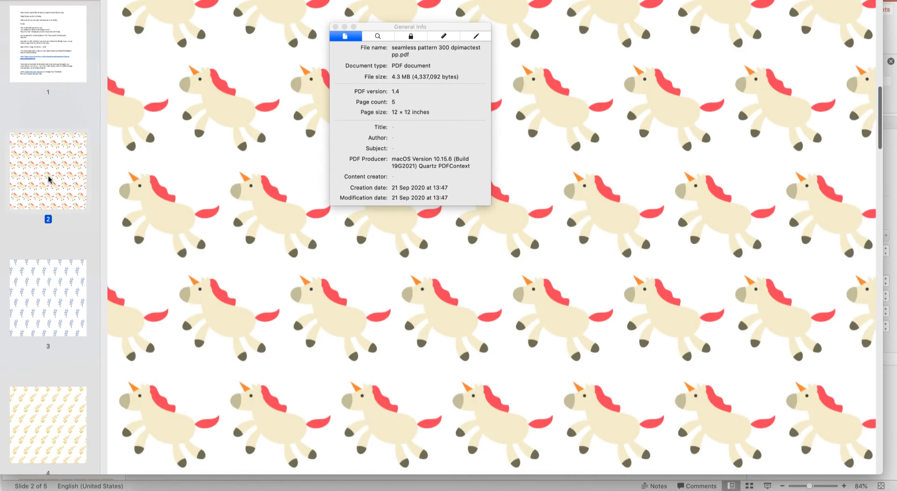
pyautogui.click(64, 1)
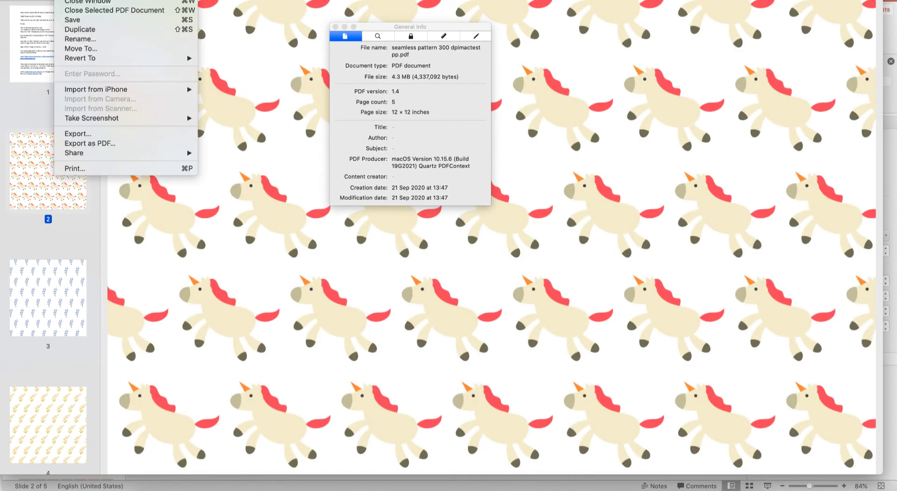
pyautogui.click(118, 135)
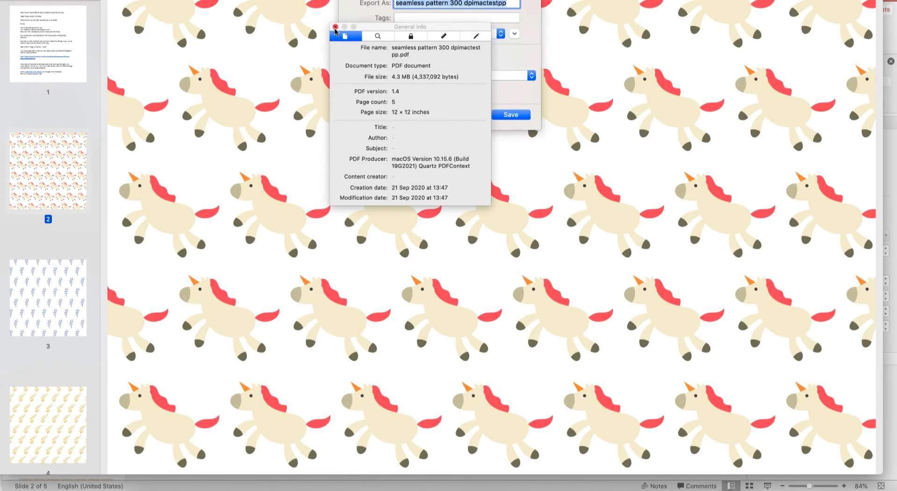
pyautogui.moveTo(405, 28); pyautogui.dragTo(207, 41)
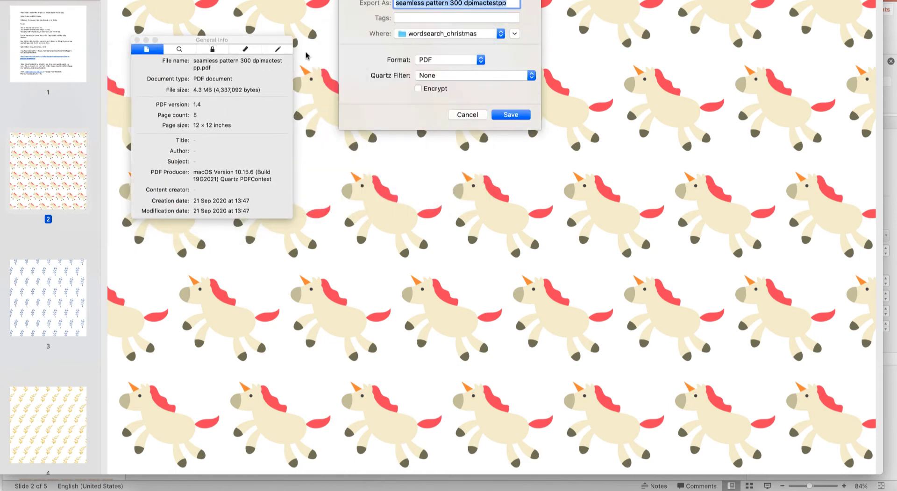
pyautogui.click(480, 60)
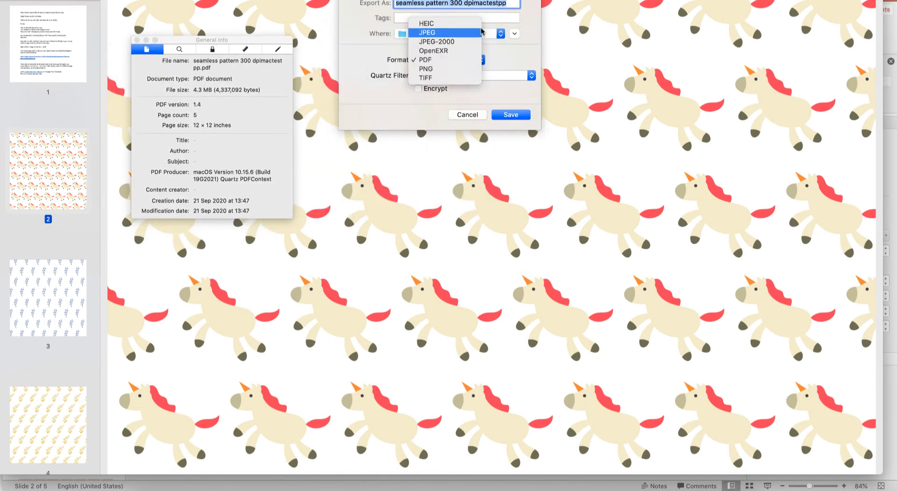
pyautogui.click(456, 32)
# Save the JPEG export in the "sue test" folder at the best quality
pyautogui.click(451, 33)
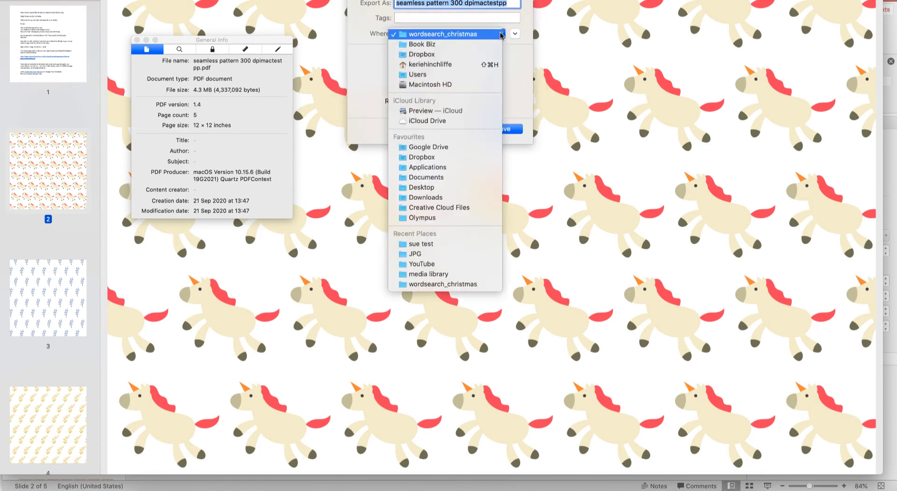
pyautogui.click(444, 244)
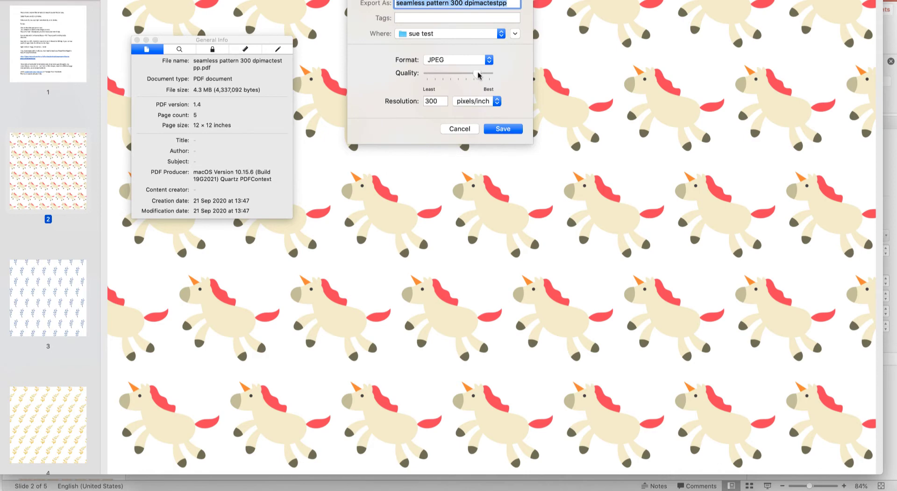
pyautogui.moveTo(476, 75); pyautogui.dragTo(498, 80)
pyautogui.click(503, 128)
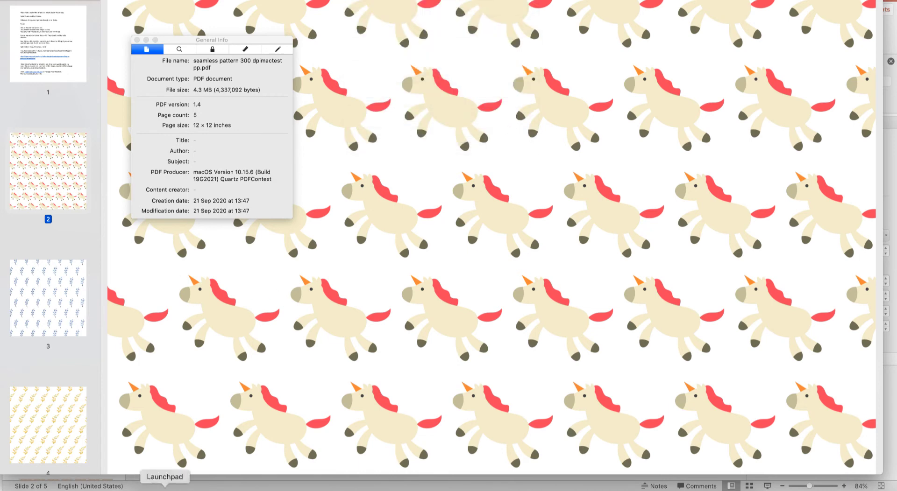
# Switch to Finder and open the exported image "seamless pattern 300 dpimactestpp" from Recents in Preview
pyautogui.click(148, 490)
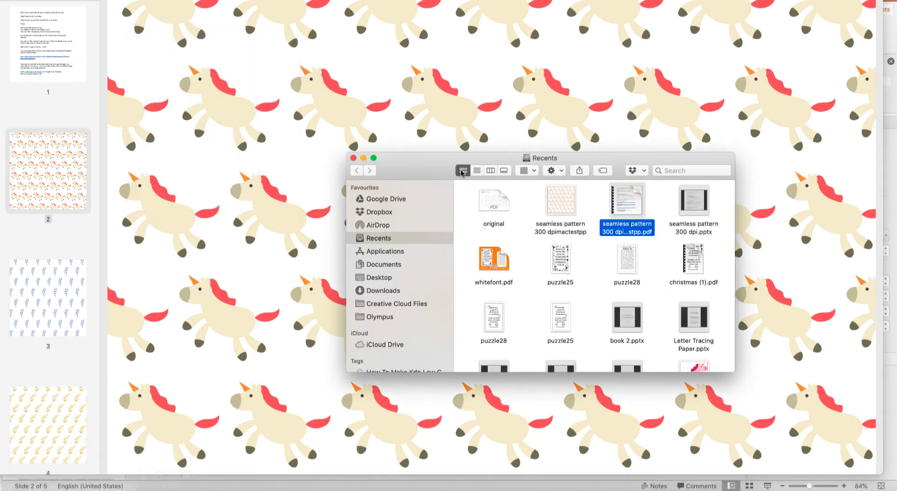
pyautogui.click(564, 205)
pyautogui.rightClick(563, 200)
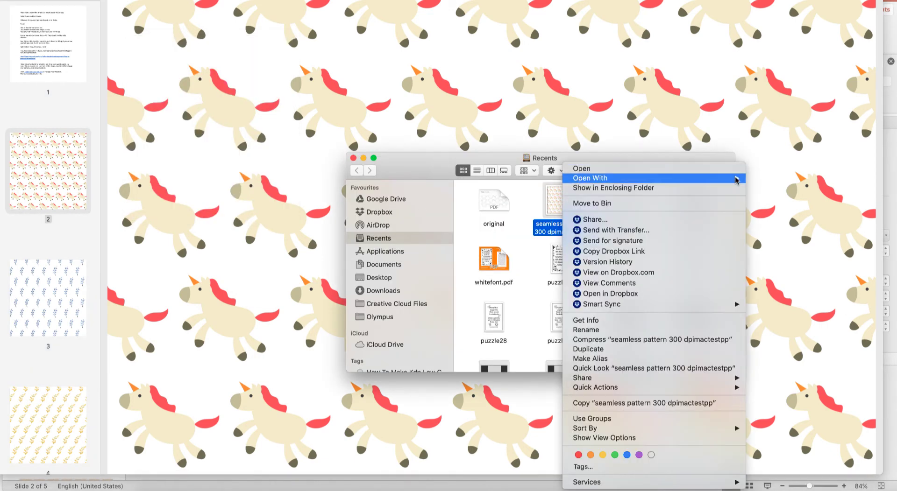
pyautogui.moveTo(735, 180)
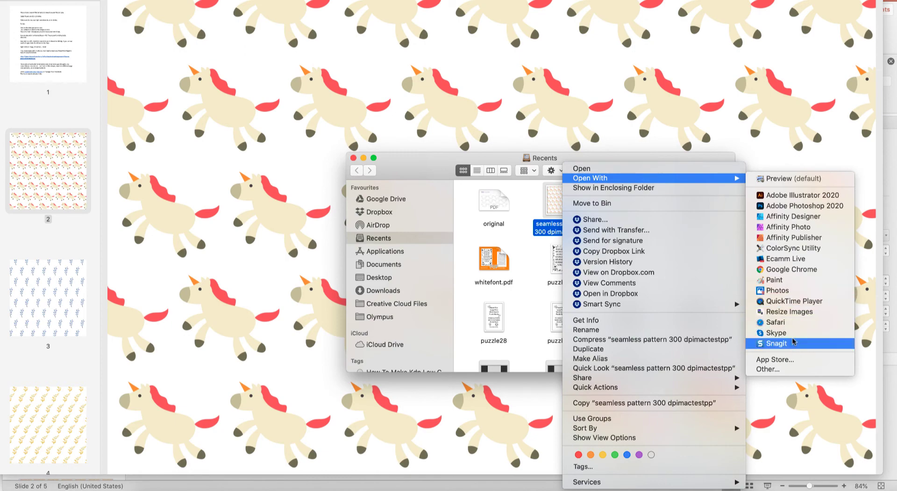
pyautogui.click(803, 180)
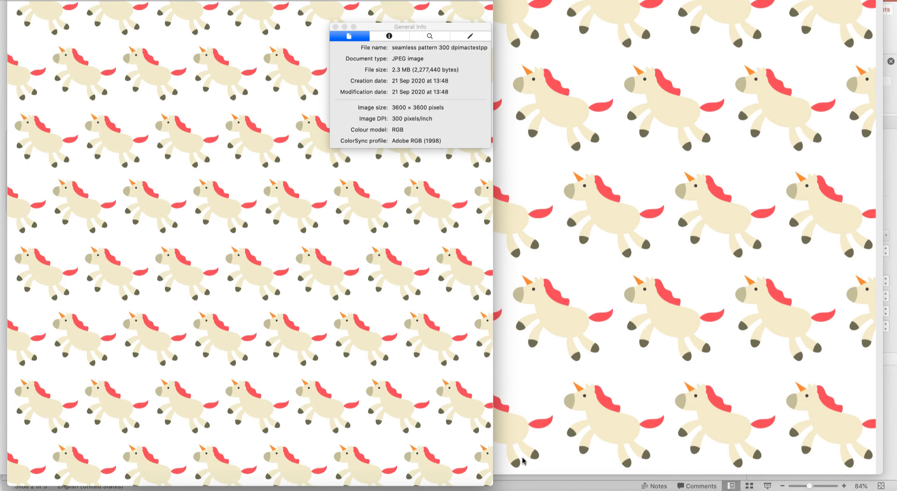
# Switch to Keynote and open seamless pattern 300 dpi_test_mac.pptx from the "sue test" folder
pyautogui.click(455, 489)
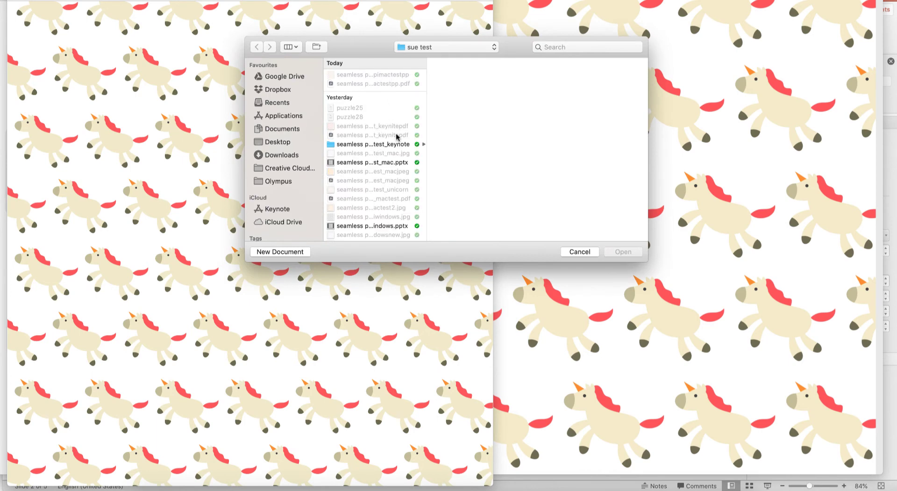
pyautogui.scroll(-2, 397, 154)
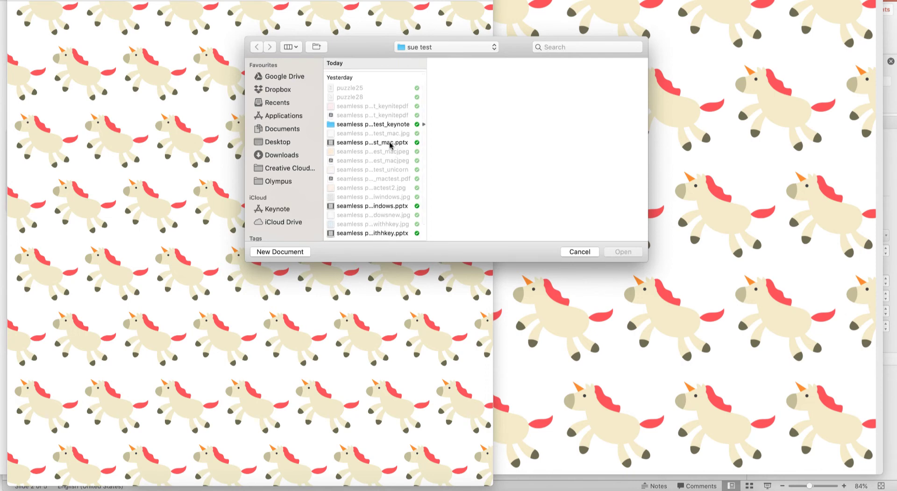
pyautogui.click(390, 144)
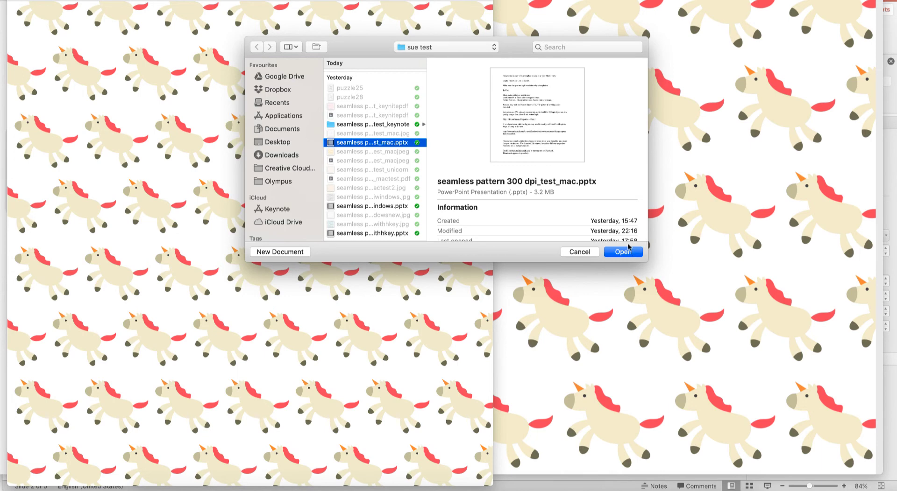
pyautogui.click(625, 251)
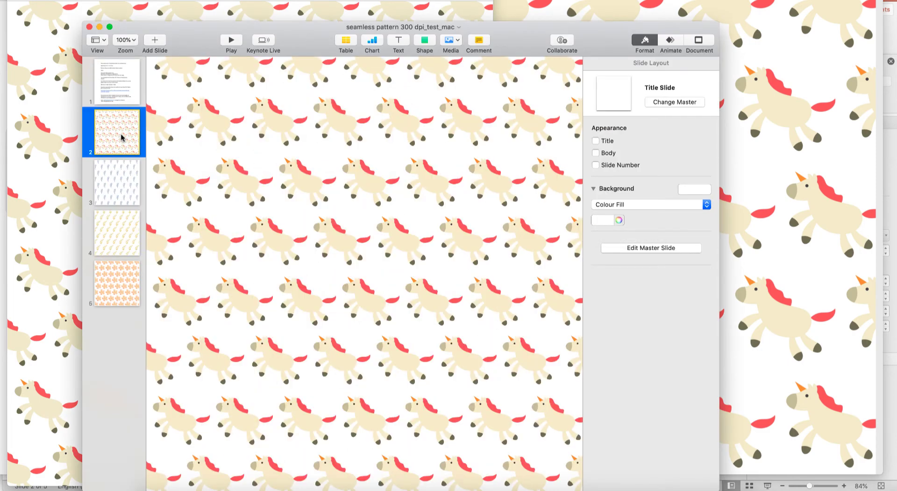
# Select all the blue leaf branch shapes on slide 3
pyautogui.click(111, 187)
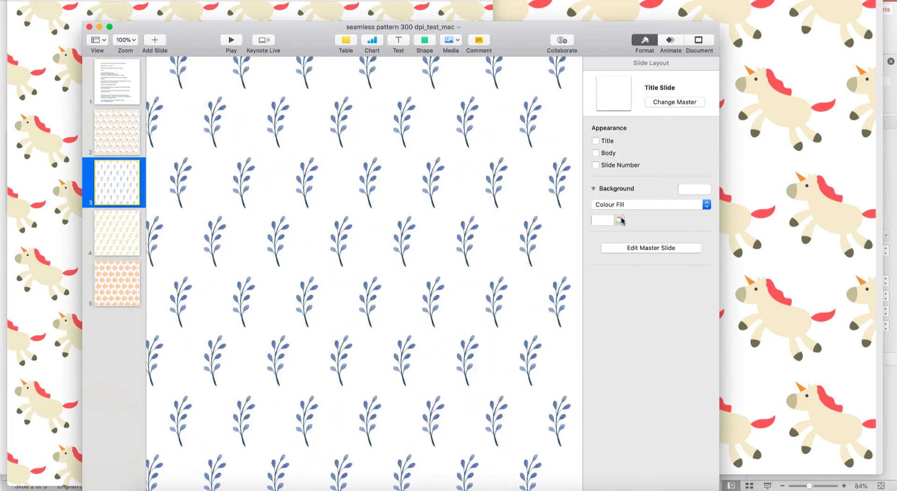
pyautogui.click(340, 232)
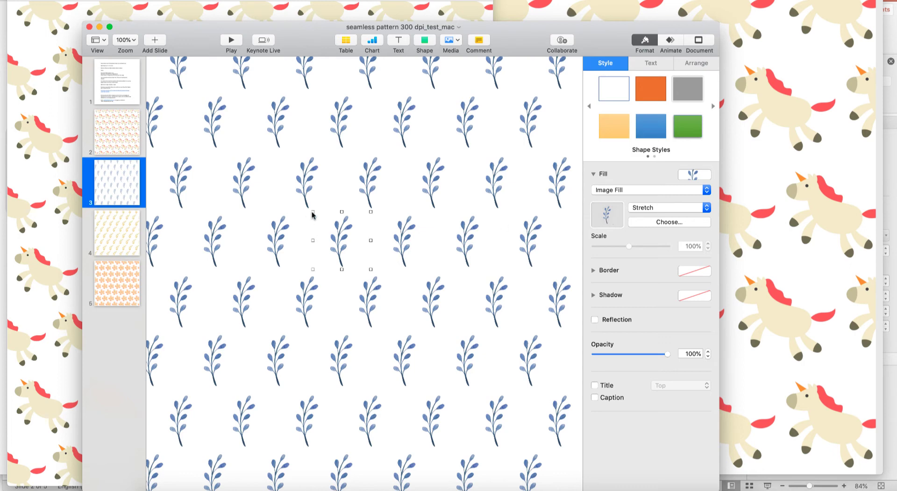
pyautogui.press('super+a')
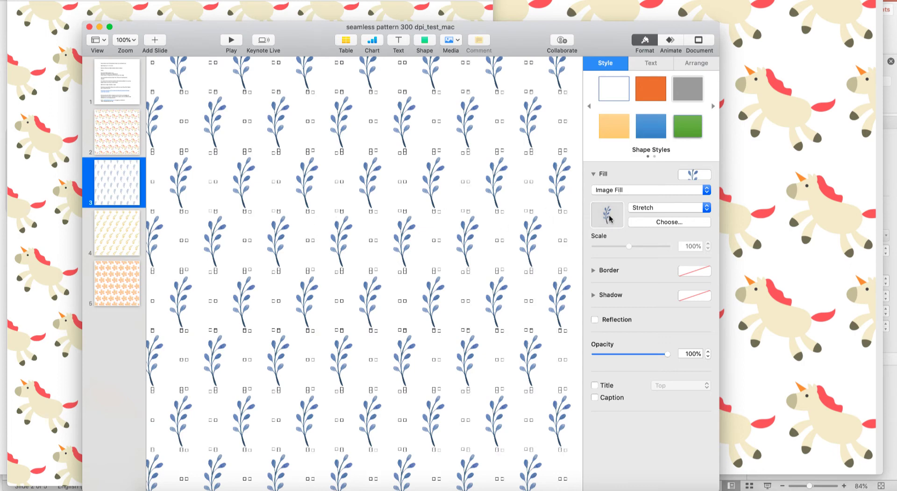
# Replace the selected shapes' image fill with Cute Unicorn 05.png from the PNG folder in Dropbox
pyautogui.click(678, 225)
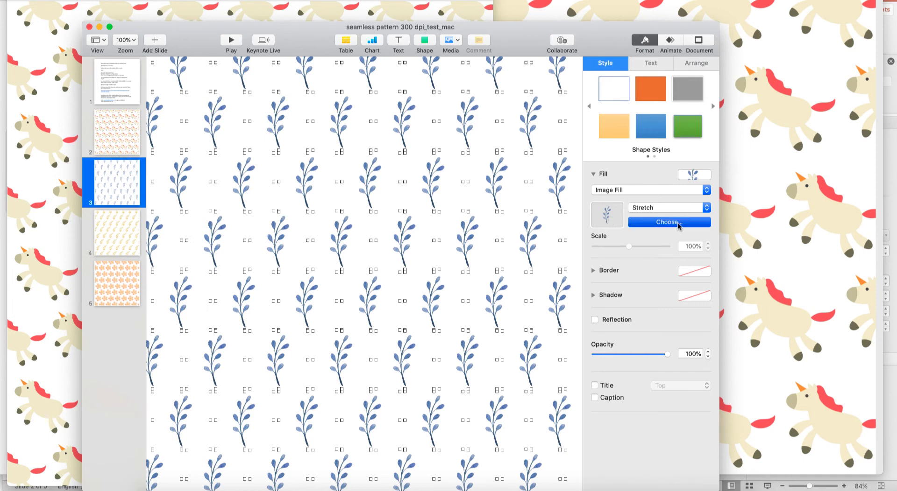
pyautogui.click(397, 68)
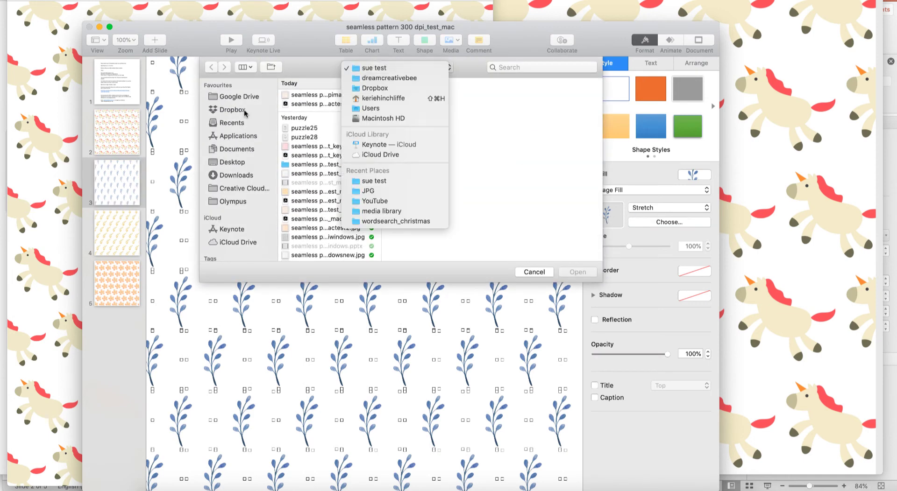
pyautogui.click(244, 112)
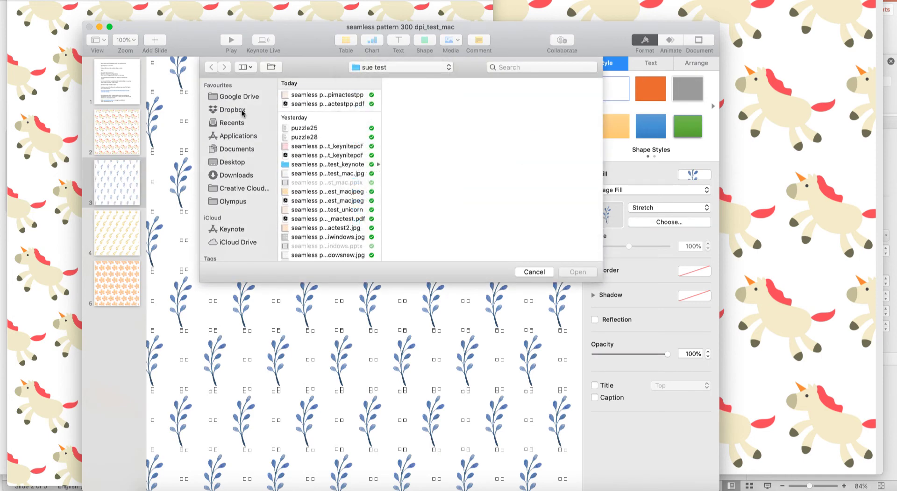
pyautogui.click(239, 111)
pyautogui.click(236, 113)
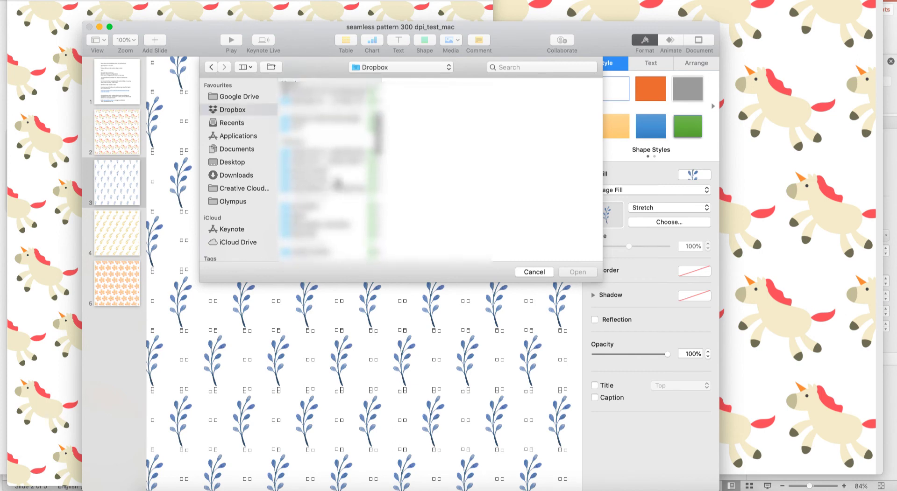
pyautogui.click(439, 178)
pyautogui.click(519, 113)
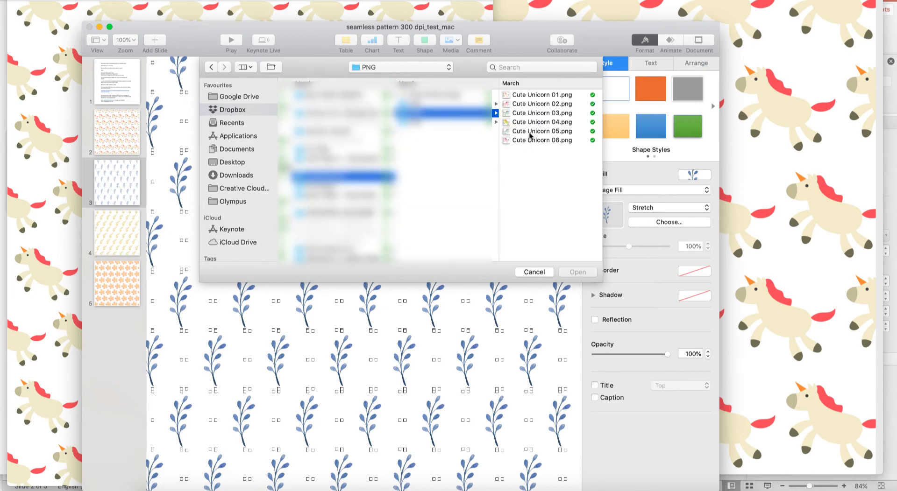
pyautogui.click(530, 133)
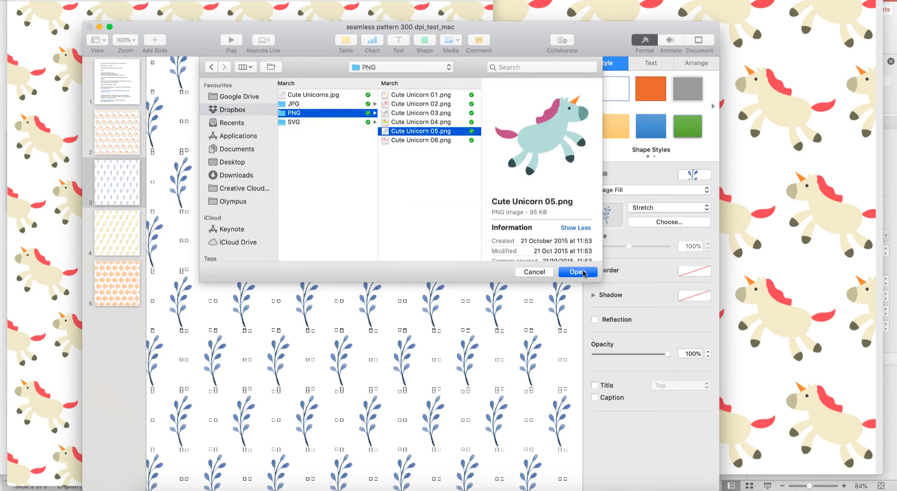
pyautogui.click(586, 273)
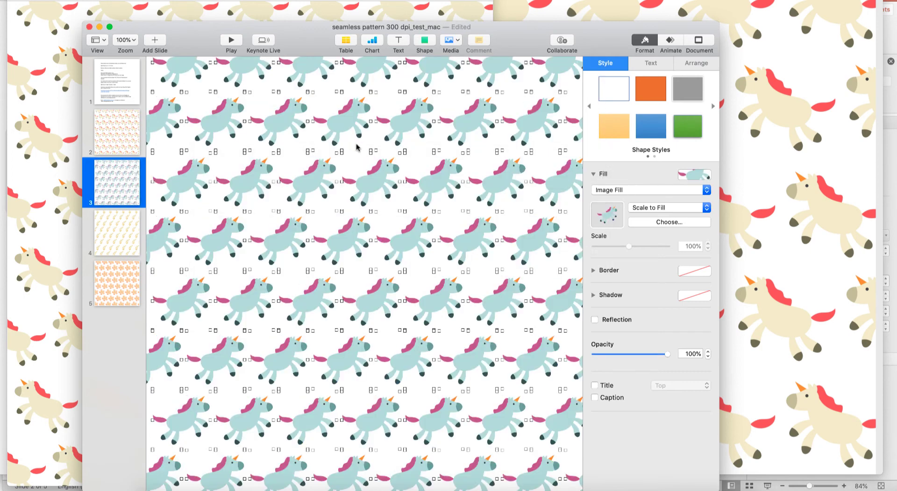
pyautogui.scroll(5, 363, 148)
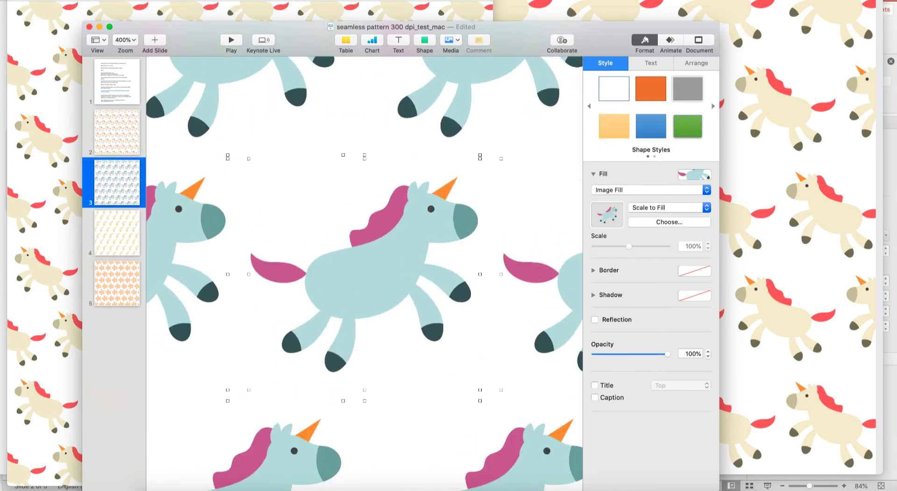
# Set up a PDF export of the presentation with Best image quality and continue to the save settings
pyautogui.click(64, 0)
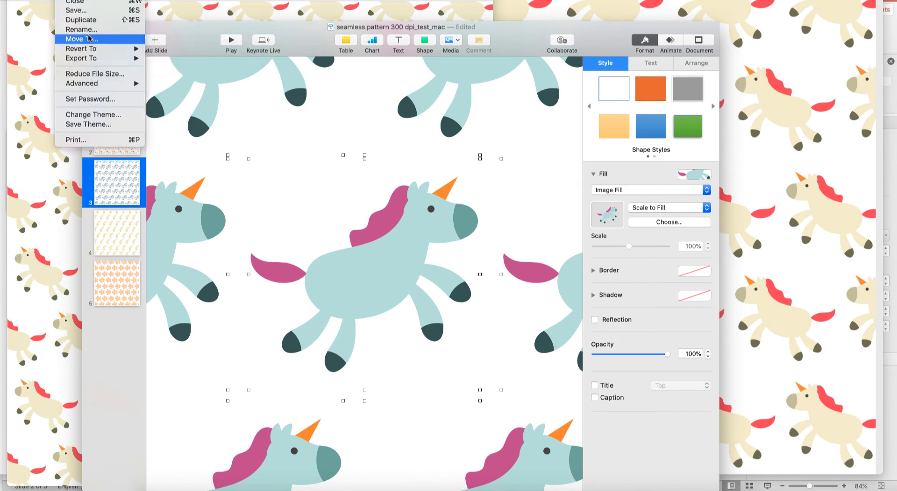
pyautogui.moveTo(95, 60)
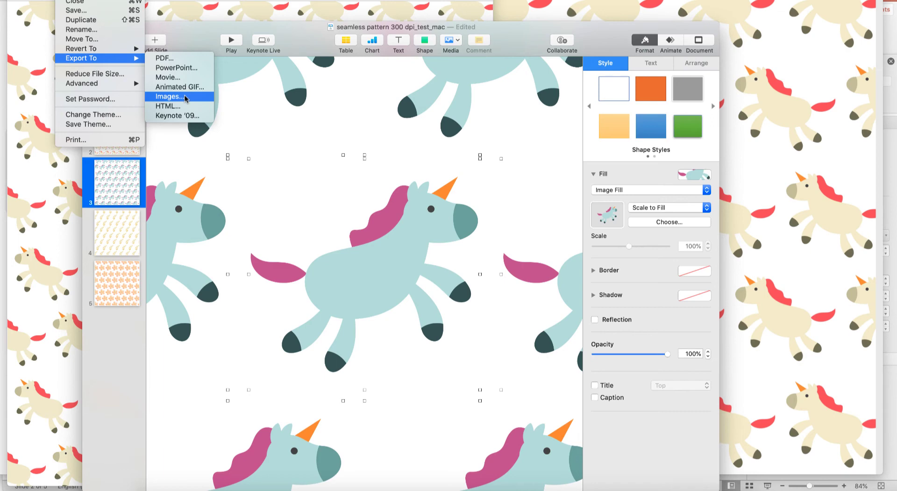
pyautogui.click(174, 59)
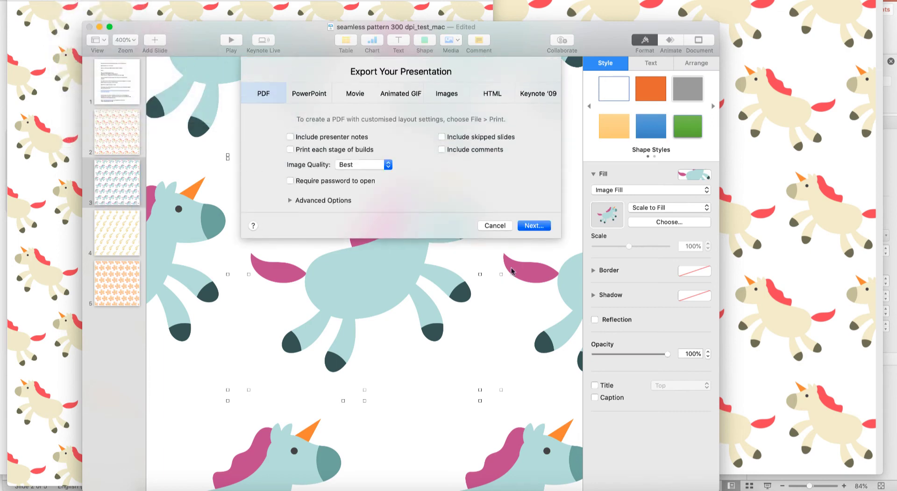
pyautogui.click(388, 165)
pyautogui.click(390, 165)
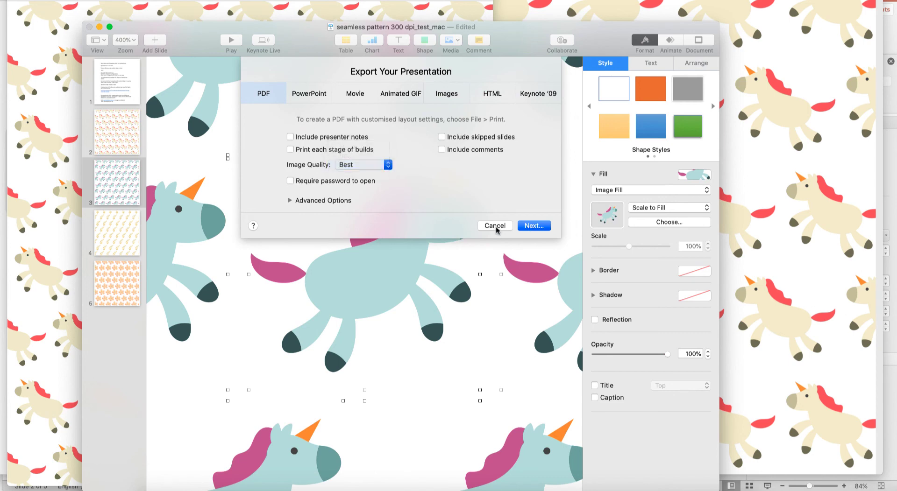
pyautogui.click(544, 226)
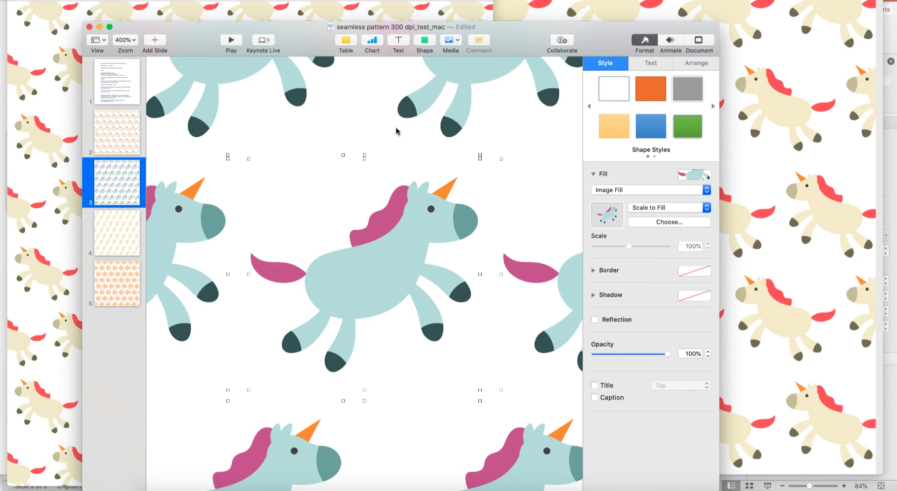
# Name the PDF export "seamless pattern 300 dpi_test_mackeynote" and save it in the "sue test" folder
pyautogui.click(468, 69)
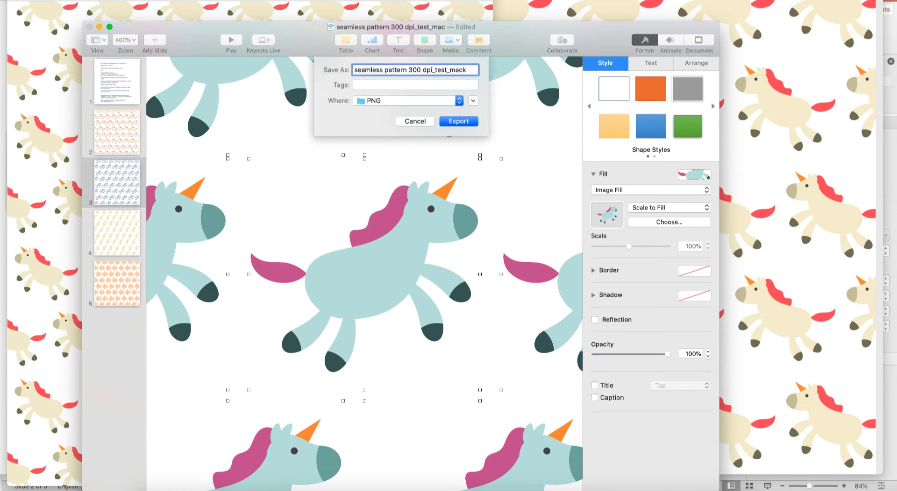
pyautogui.write('keynote')
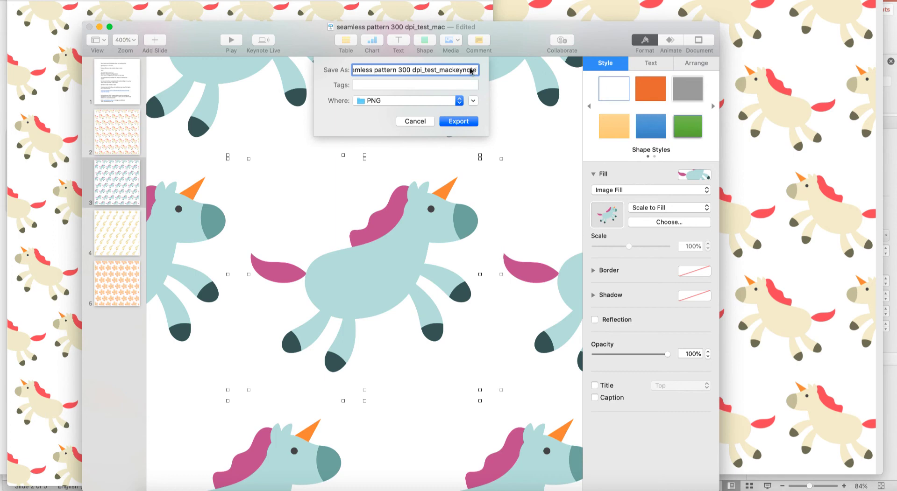
pyautogui.click(459, 101)
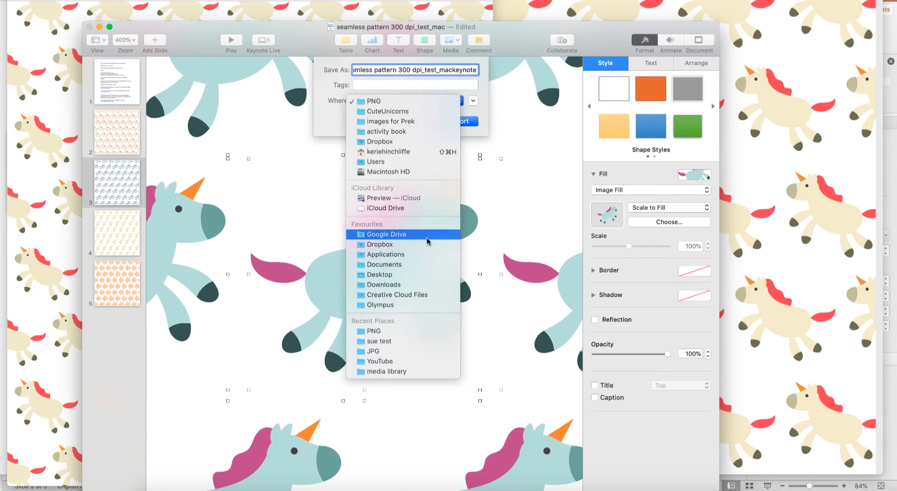
pyautogui.click(400, 342)
pyautogui.click(469, 122)
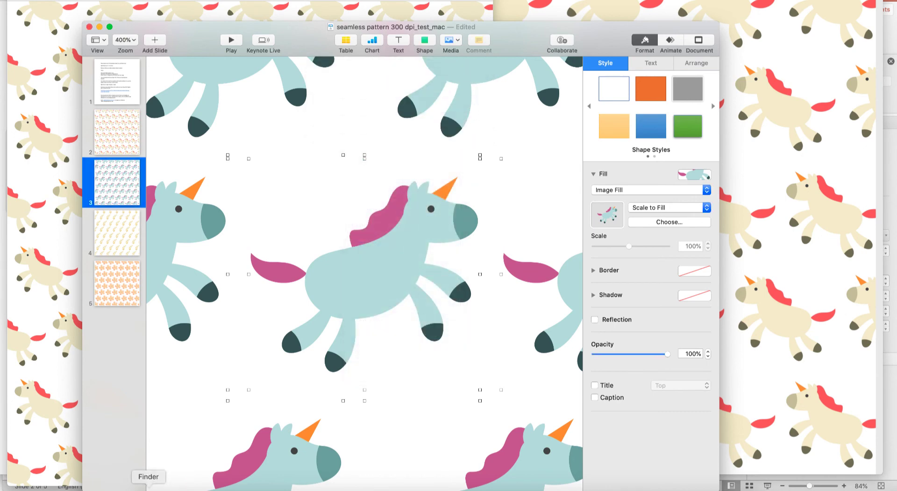
# Switch to Finder and open the exported seamless pattern 300 dpi_test_mackeynote PDF in Preview
pyautogui.click(148, 488)
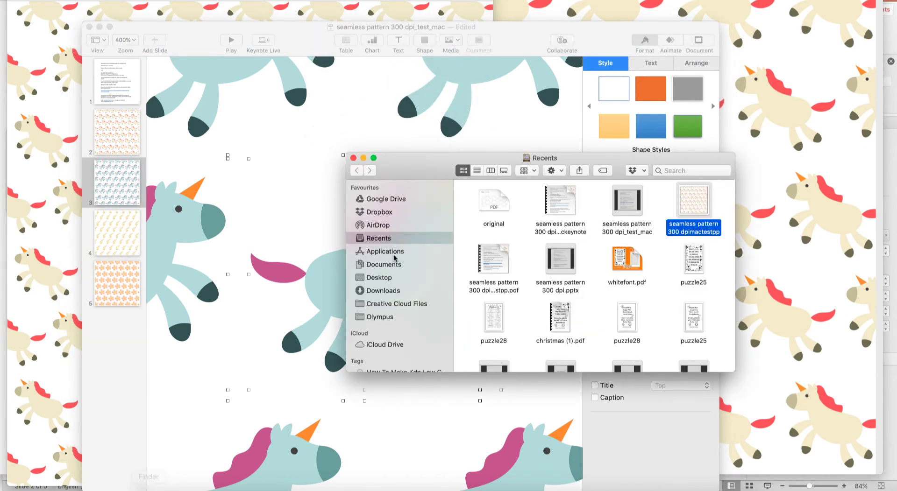
pyautogui.rightClick(564, 200)
pyautogui.moveTo(682, 139)
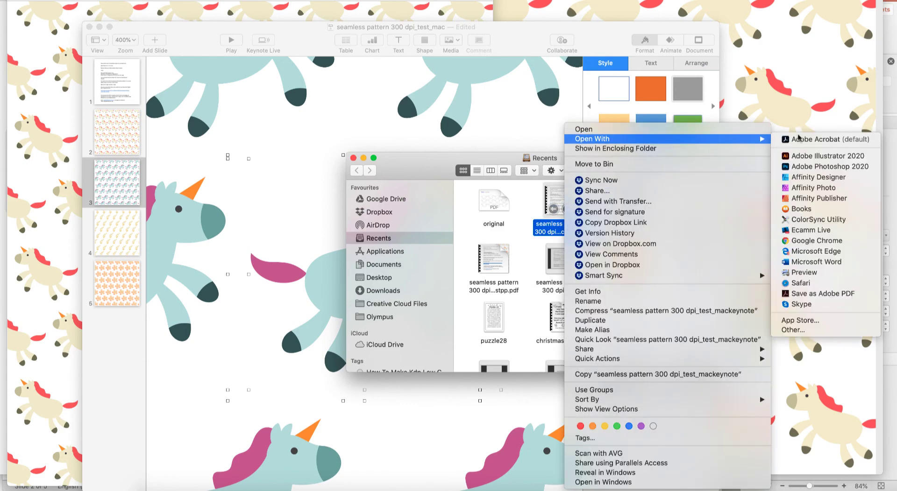
pyautogui.click(816, 275)
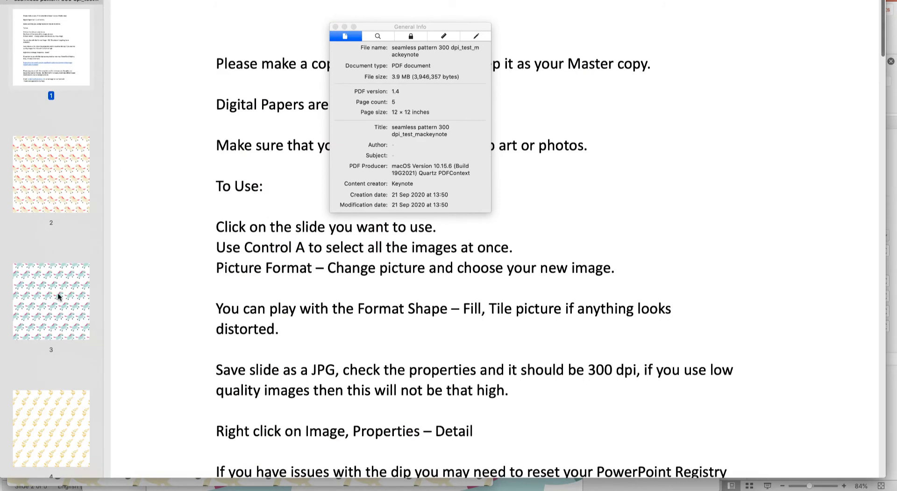
# Export page 3, the blue unicorn pattern, as a JPEG at 300 pixels/inch to the "sue test" folder
pyautogui.click(59, 295)
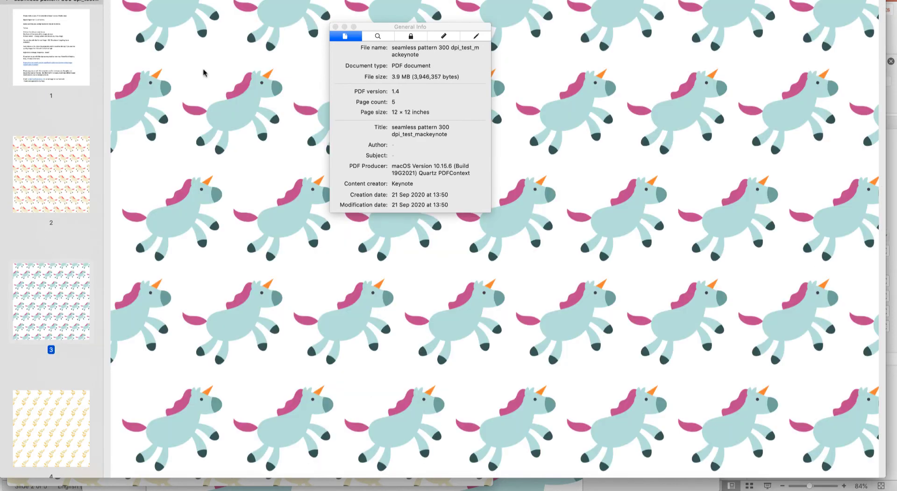
pyautogui.click(66, 0)
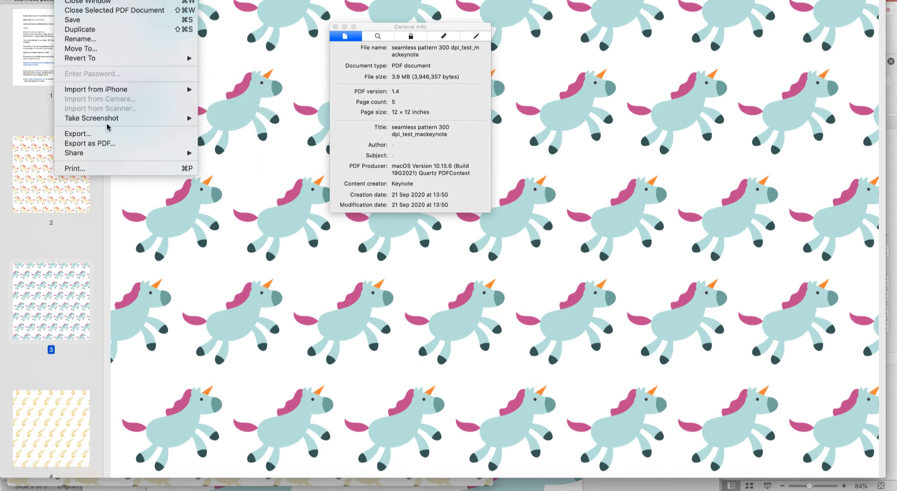
pyautogui.click(110, 136)
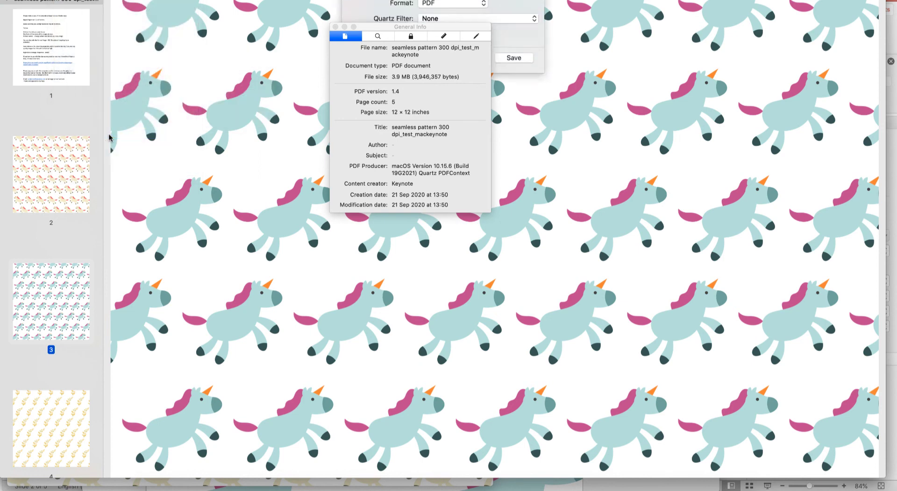
pyautogui.moveTo(372, 26); pyautogui.dragTo(181, 99)
pyautogui.click(470, 68)
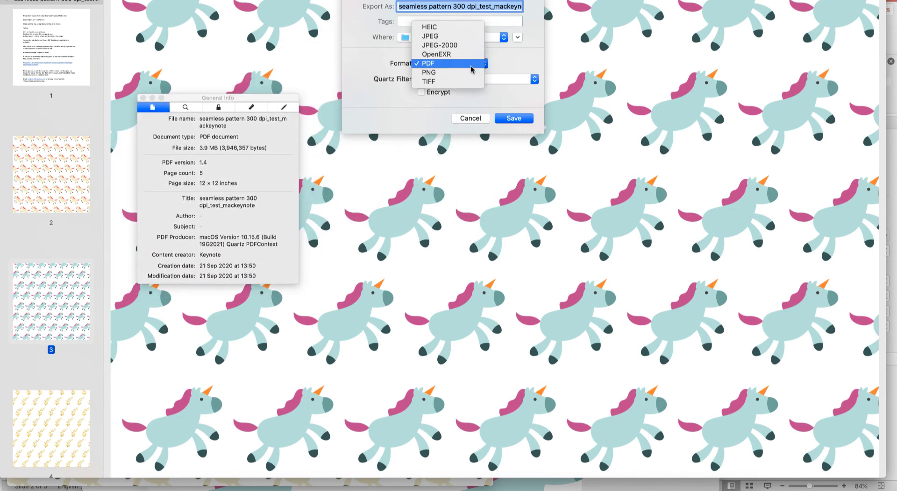
pyautogui.click(440, 37)
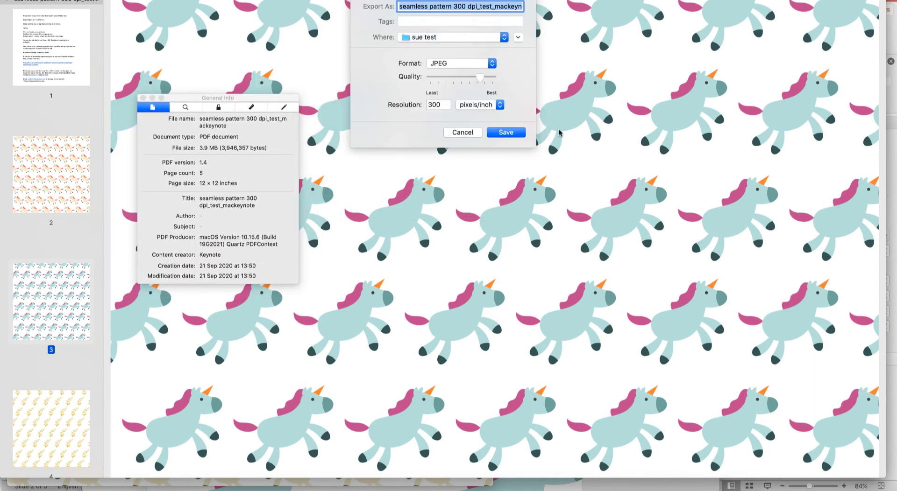
pyautogui.click(520, 133)
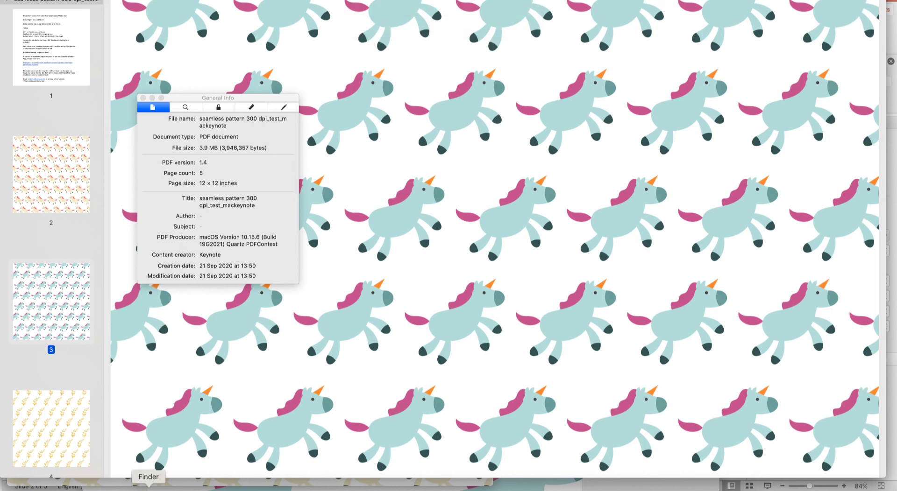
# Open the exported seamless pattern 300 dpi_test_mackeynote JPEG from Finder in Preview and check its image size and DPI
pyautogui.click(148, 490)
pyautogui.click(567, 209)
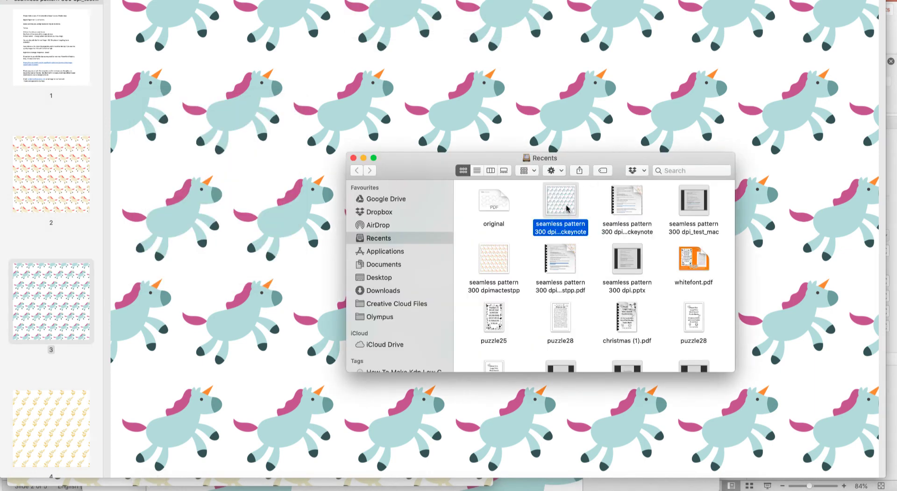
pyautogui.rightClick(567, 209)
pyautogui.moveTo(742, 178)
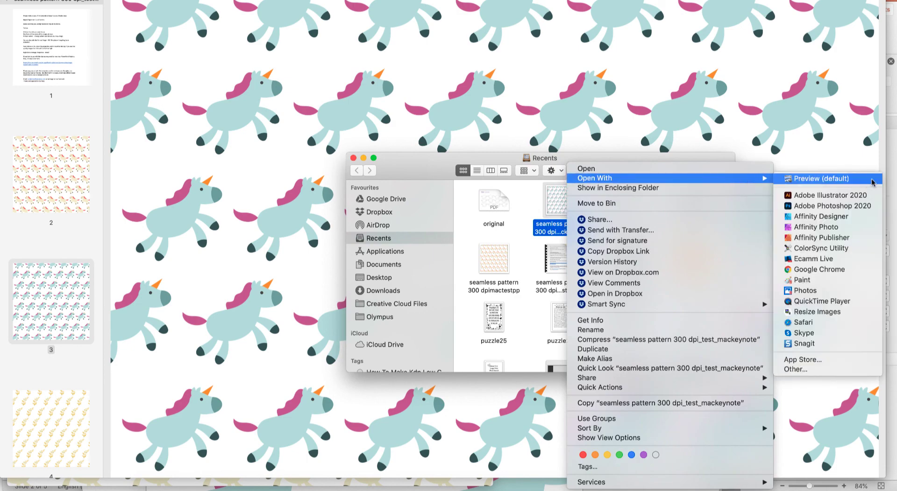
pyautogui.click(834, 181)
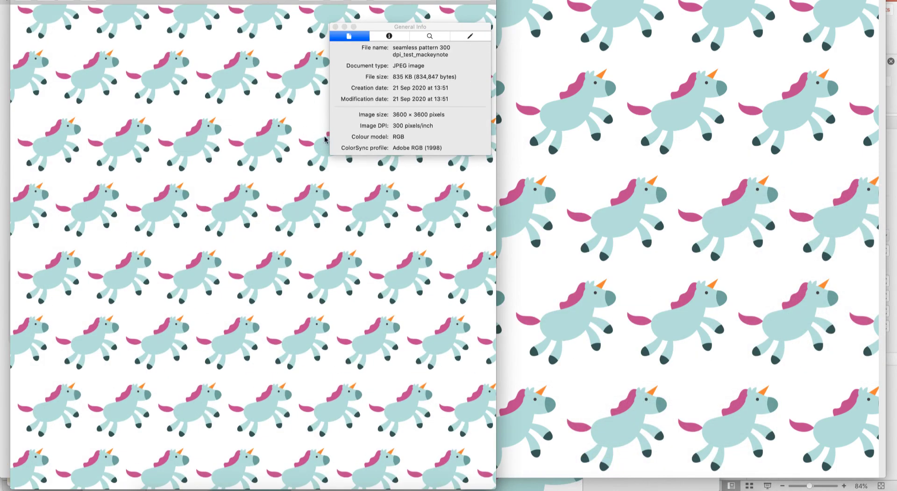
pyautogui.moveTo(403, 126); pyautogui.dragTo(453, 114)
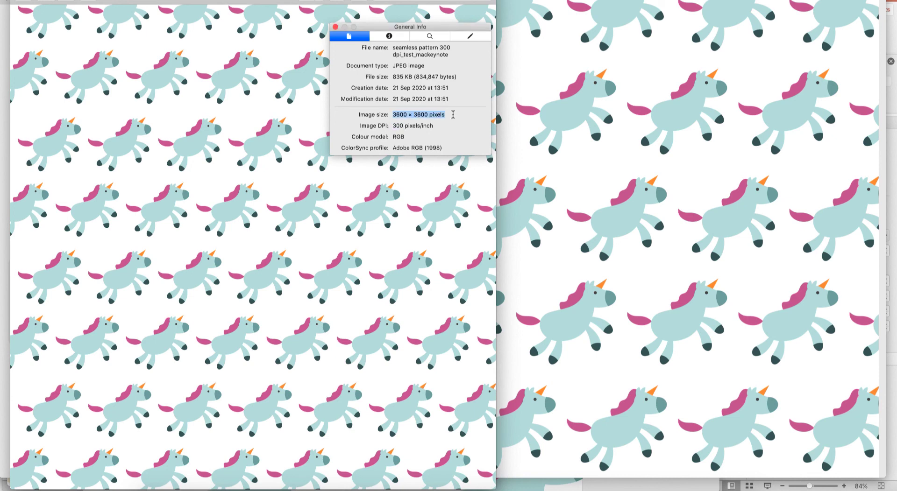
pyautogui.click(580, 115)
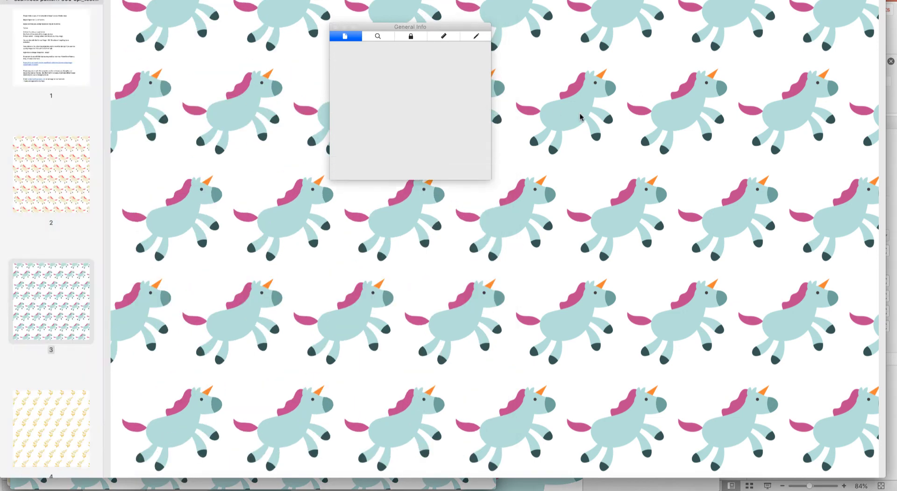